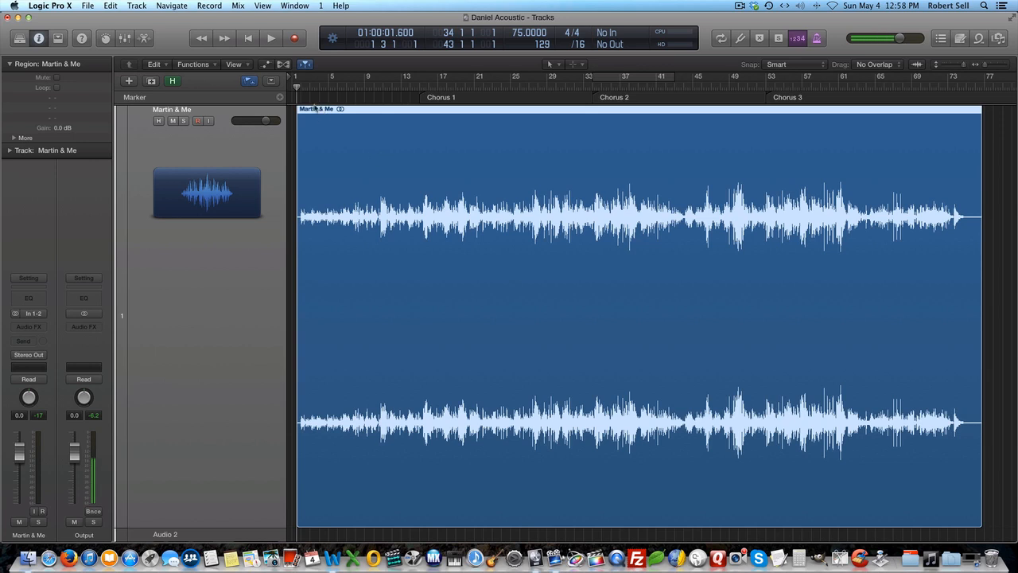
Audition the audio track, and add a Channel EQ to its channel strip.
key("space")
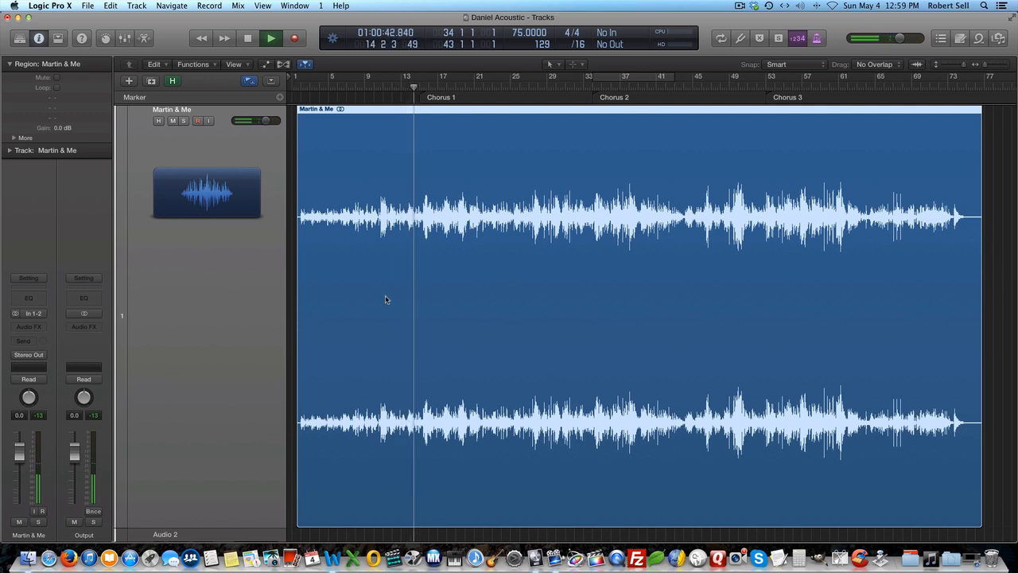
key("space")
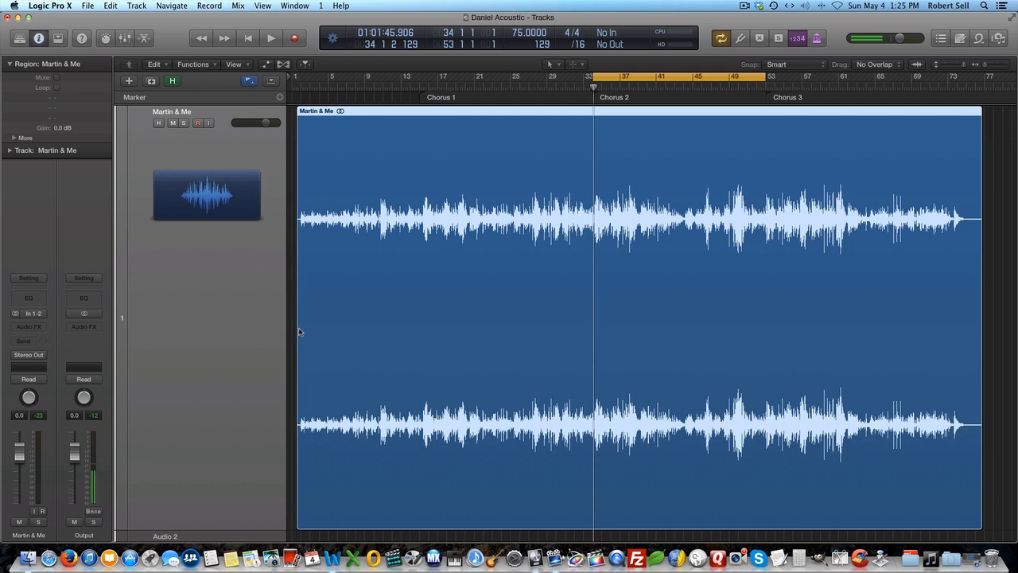
left_click(37, 299)
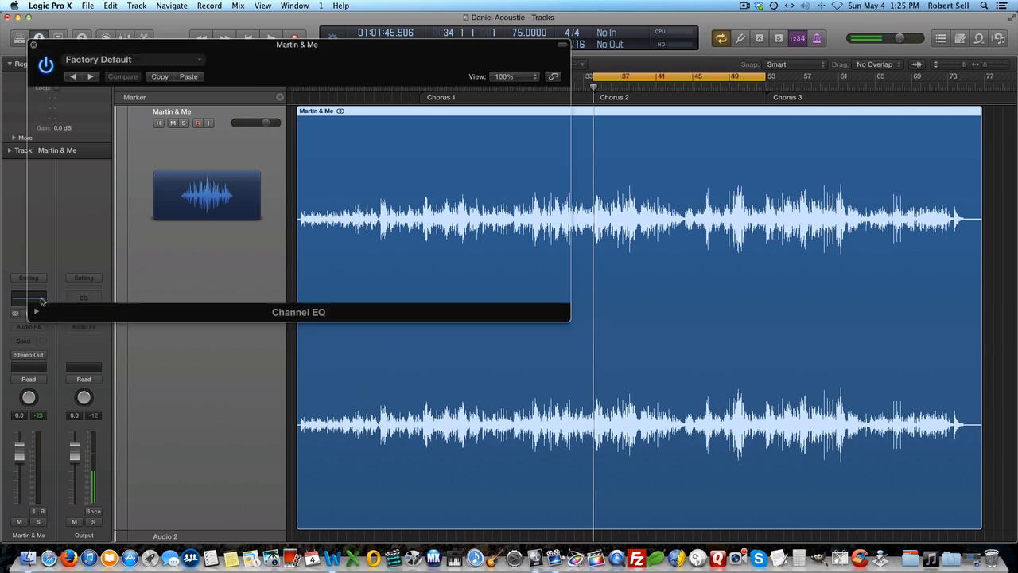
left_click_drag(353, 45, 586, 117)
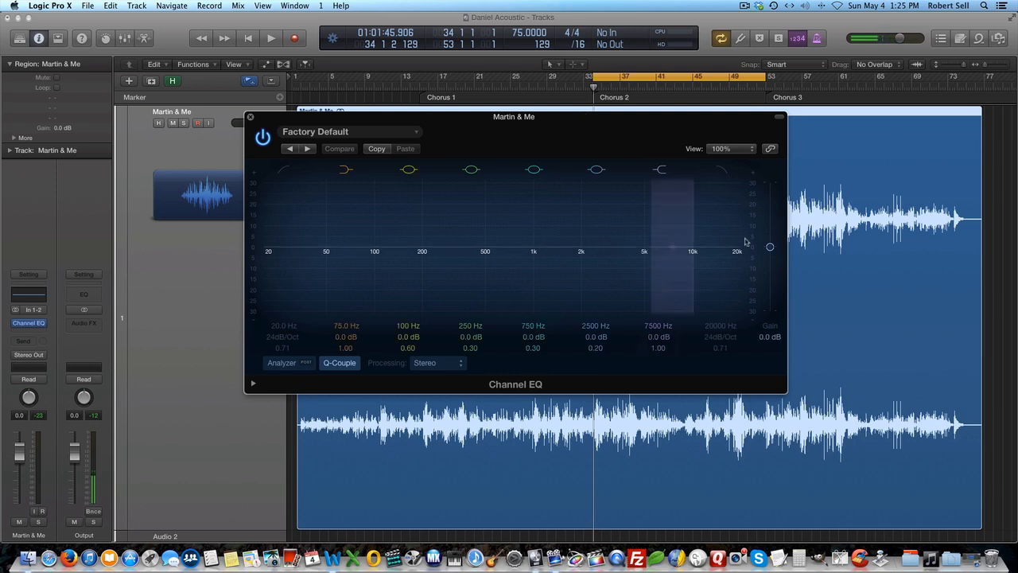
Enable the high-cut filter in the Channel EQ and set it to 196 Hz with a 48 dB/Oct slope.
left_click(722, 326)
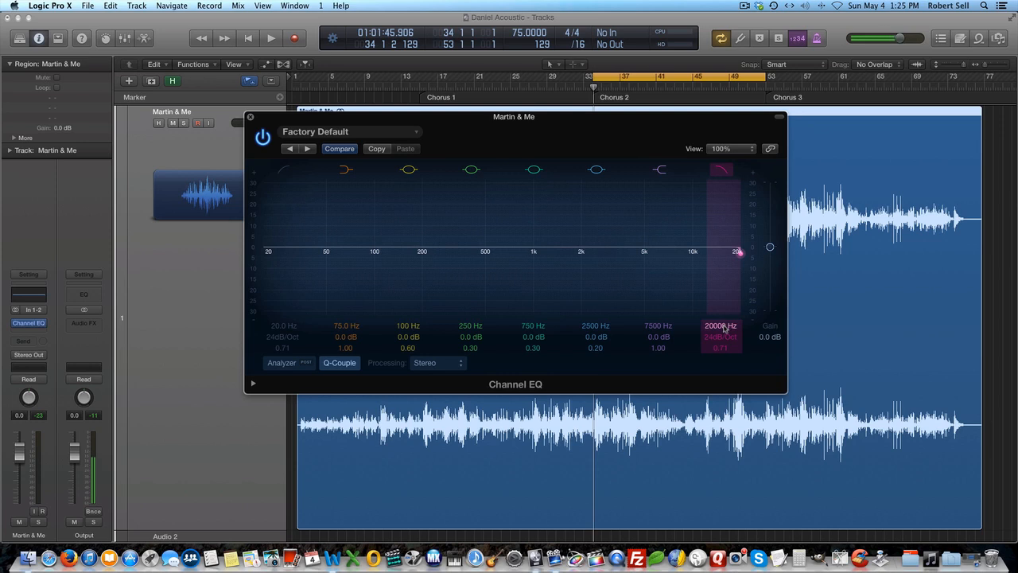
left_click_drag(723, 329, 723, 383)
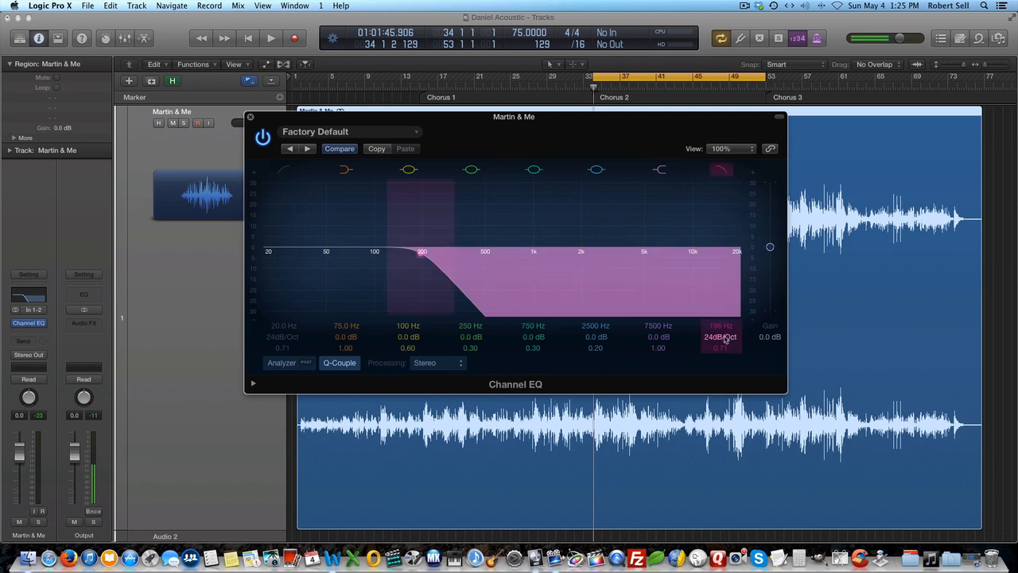
left_click_drag(722, 337, 722, 326)
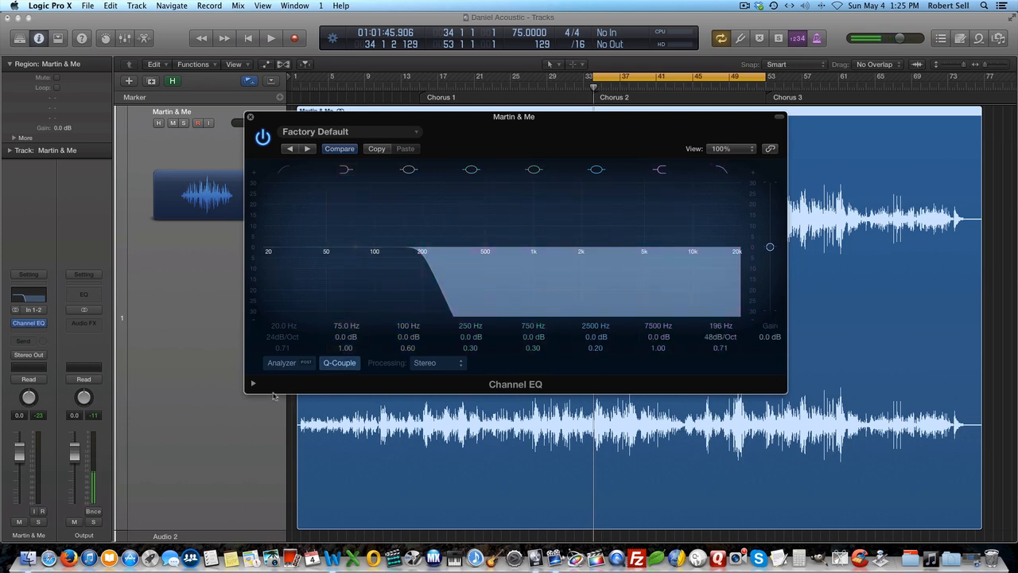
left_click(340, 202)
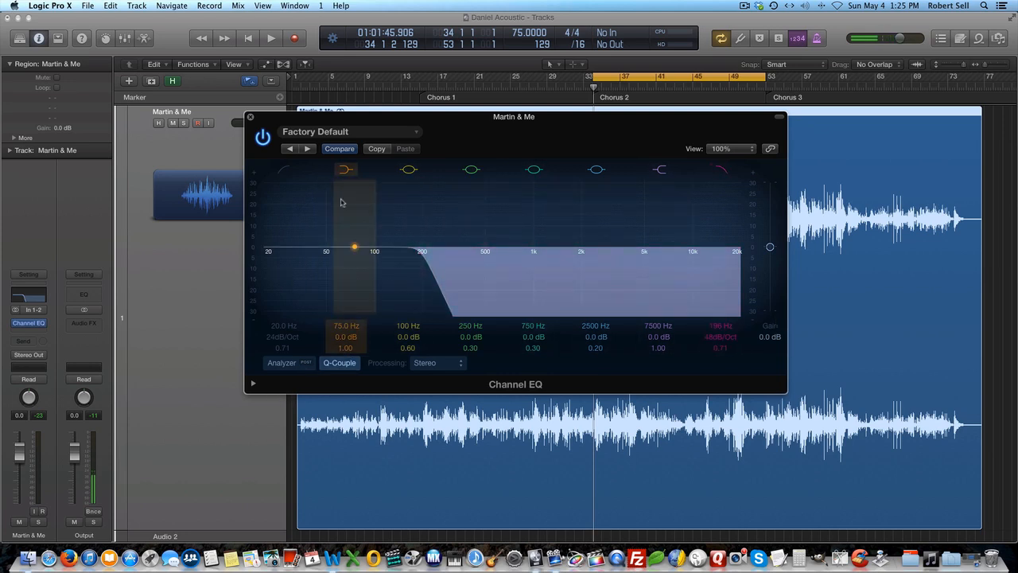
Switch on the EQ's analyzer in pre-EQ mode and play the Chorus 2 cycle to see the spectrum.
left_click(300, 364)
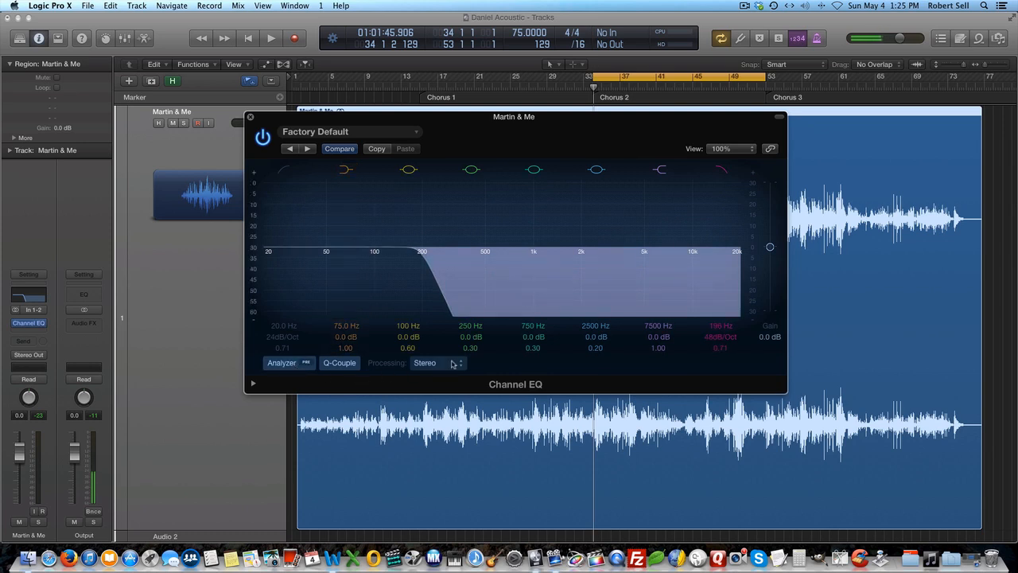
key("space")
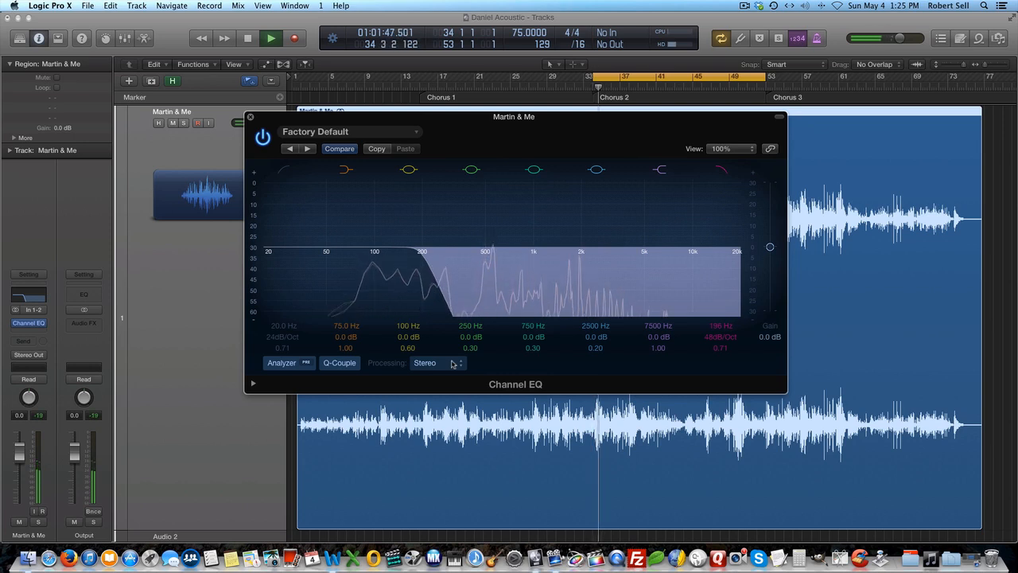
key("space")
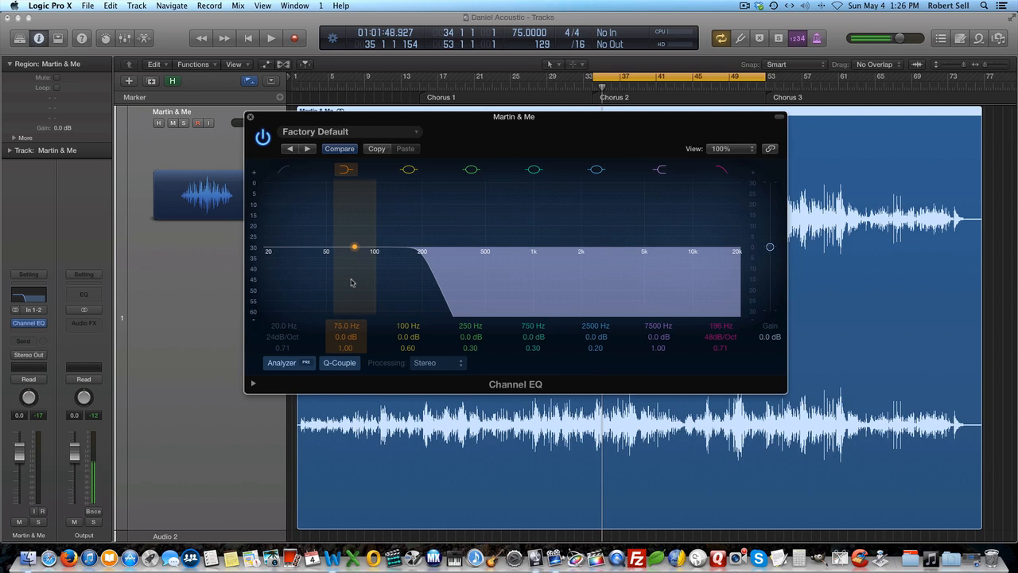
During playback of the cycle, lower the high-cut filter to 99 Hz and raise the EQ's overall gain to +18.5 dB.
key("space")
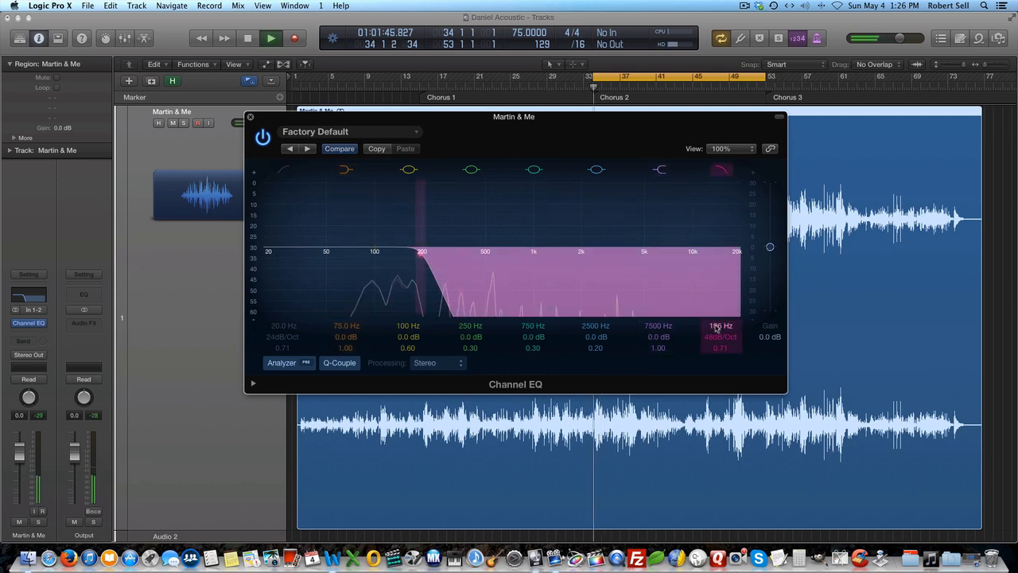
left_click_drag(718, 327, 718, 364)
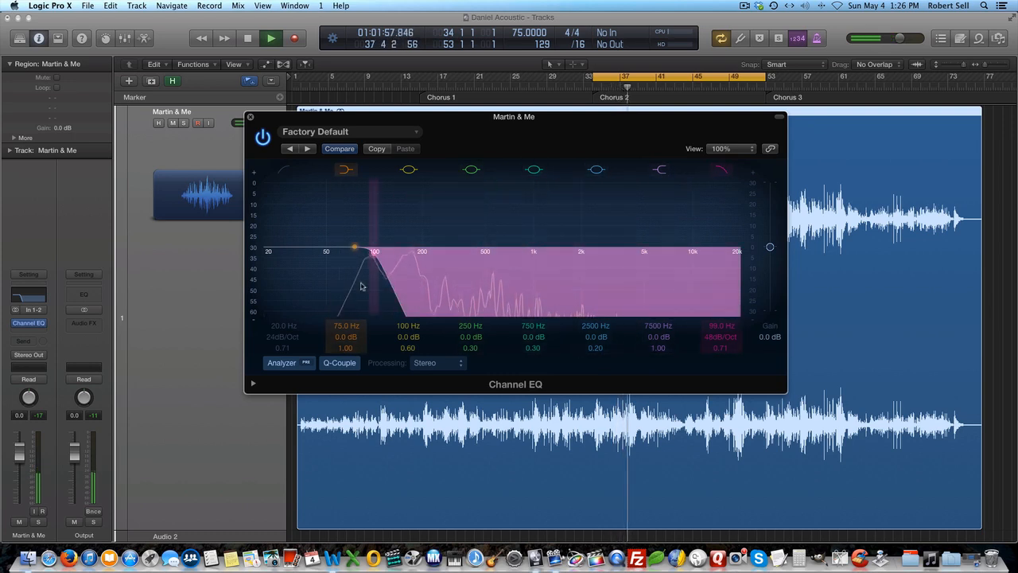
left_click_drag(770, 246, 775, 196)
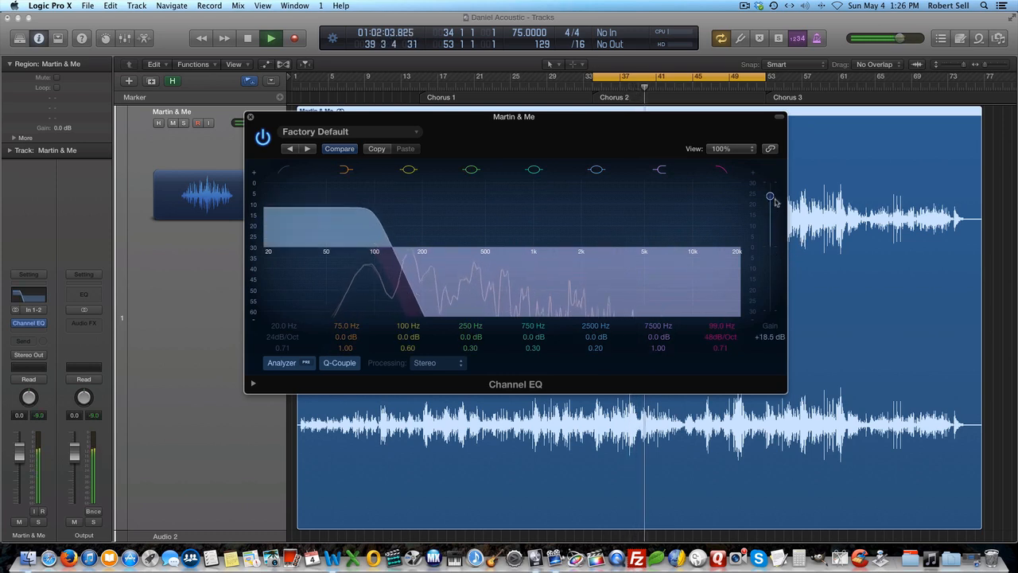
key("space")
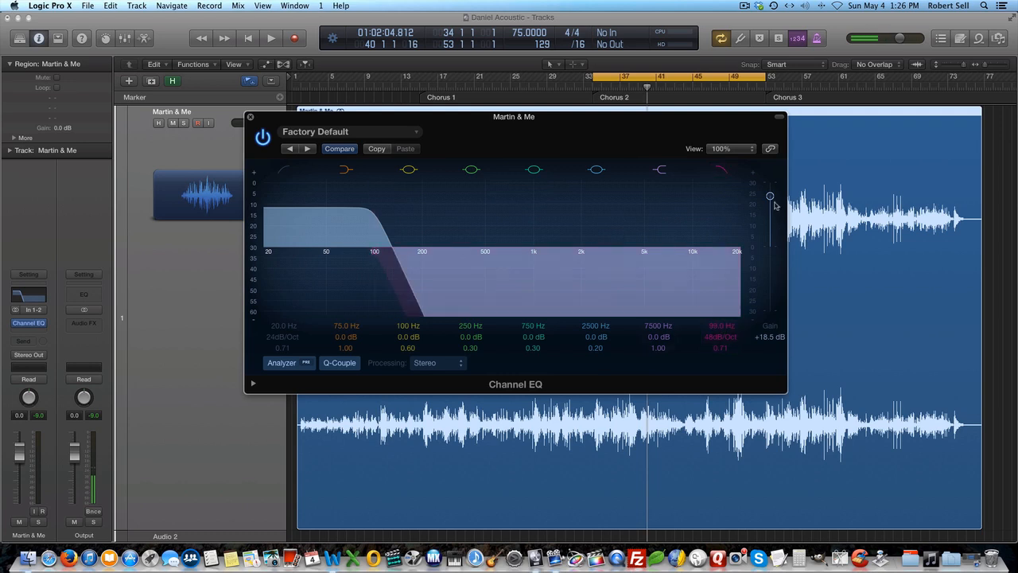
Play the cycle again and raise the high-cut frequency to 112 Hz while listening.
key("space")
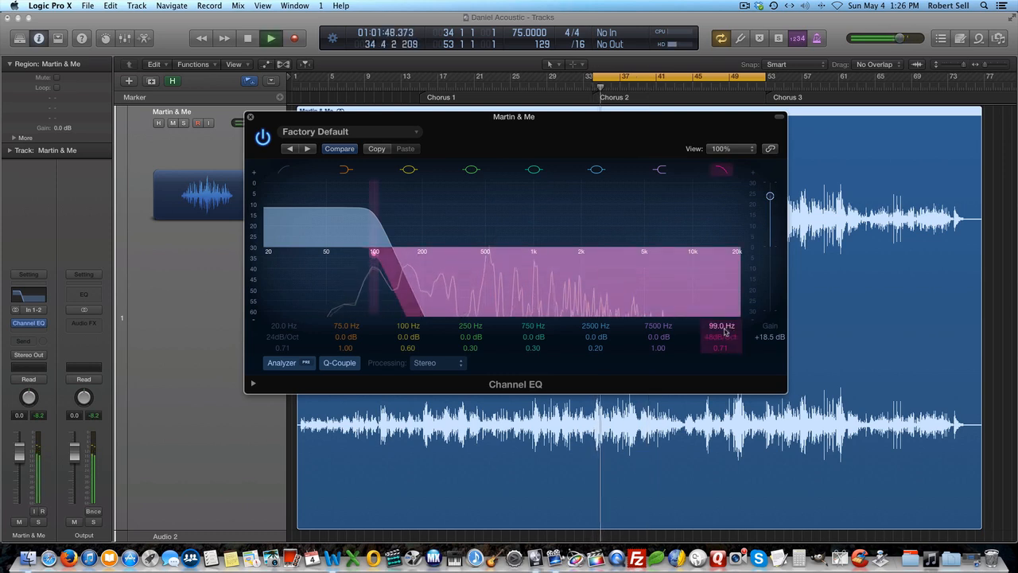
mouse_move(723, 327)
left_mouse_down()
mouse_move(723, 342)
mouse_move(723, 301)
mouse_move(722, 343)
left_mouse_up()
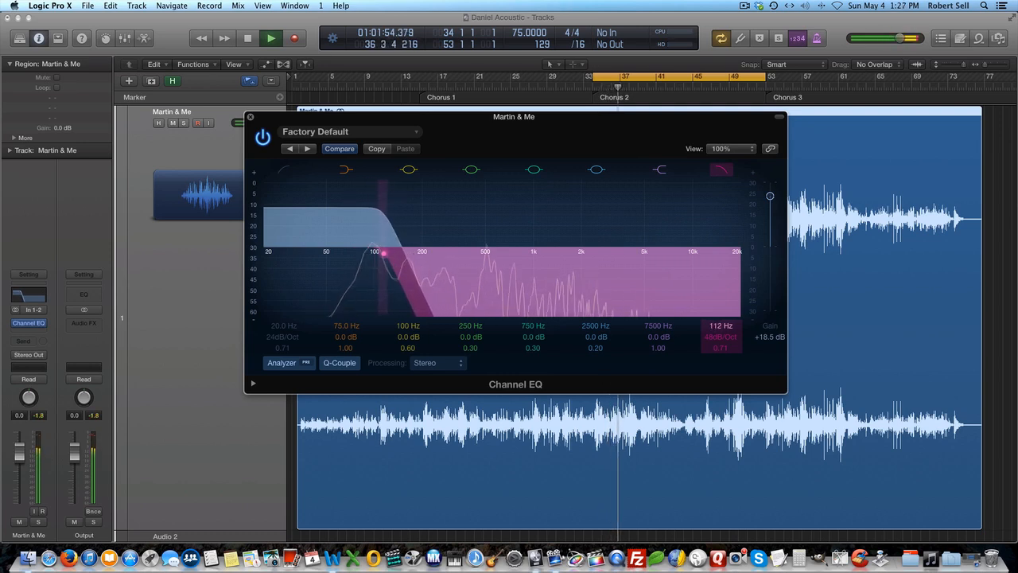
key("space")
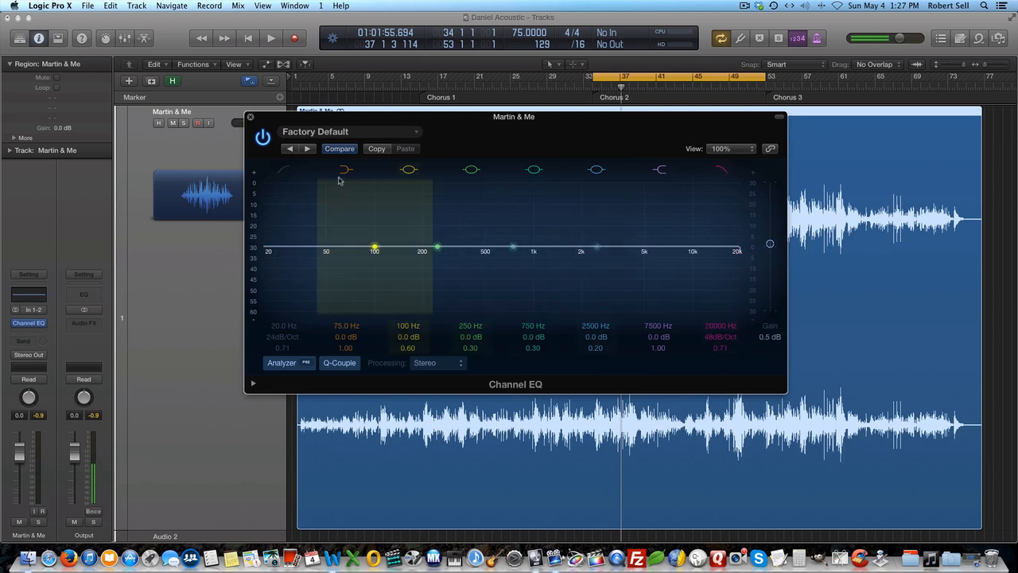
Enable the low-cut filter at 90 Hz with a 48 dB/Oct slope and set the high-cut filter to 1000 Hz.
left_click(282, 173)
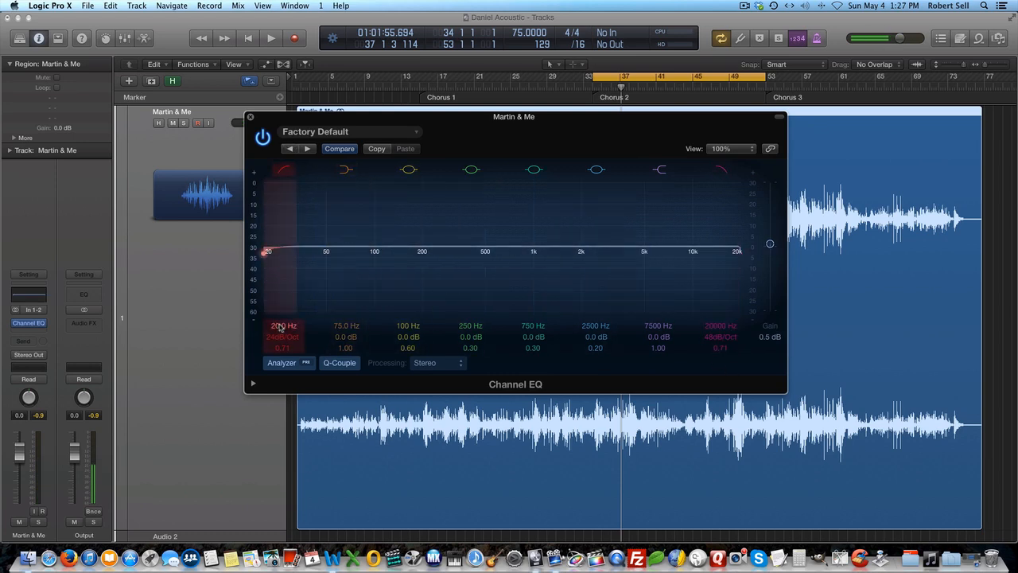
left_click_drag(284, 327, 284, 301)
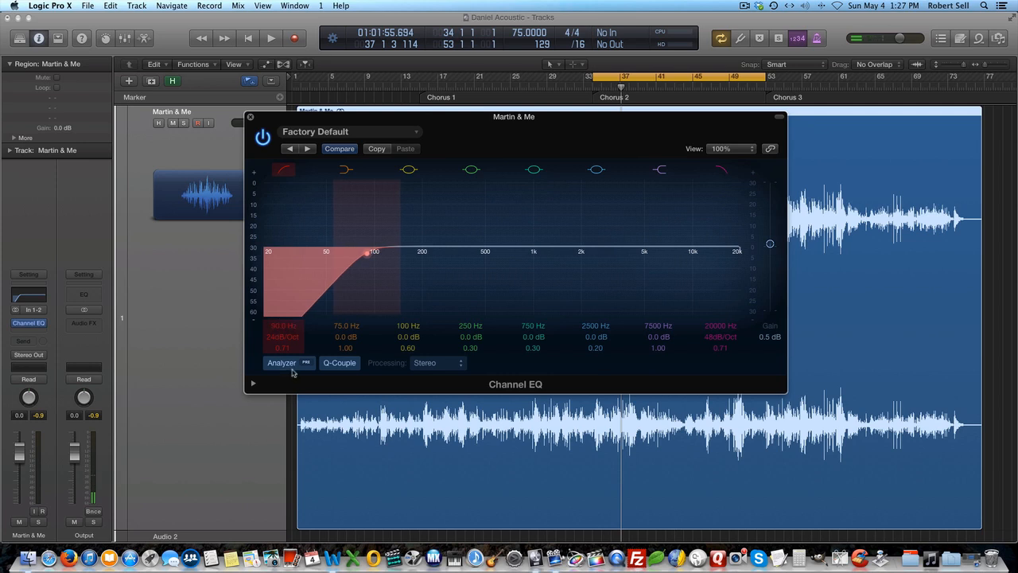
left_click_drag(283, 341, 283, 332)
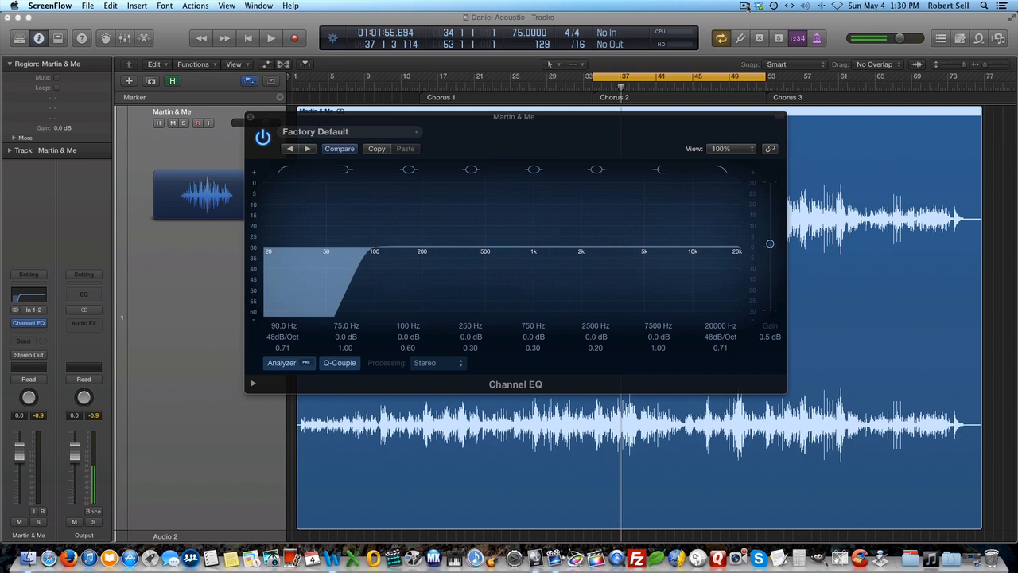
left_click(738, 248)
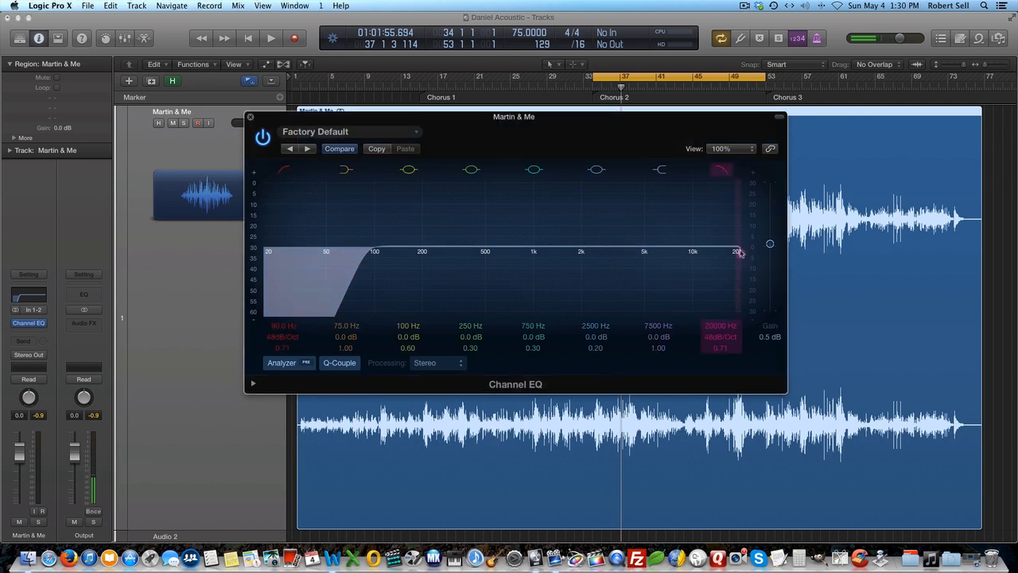
left_click_drag(719, 326, 719, 417)
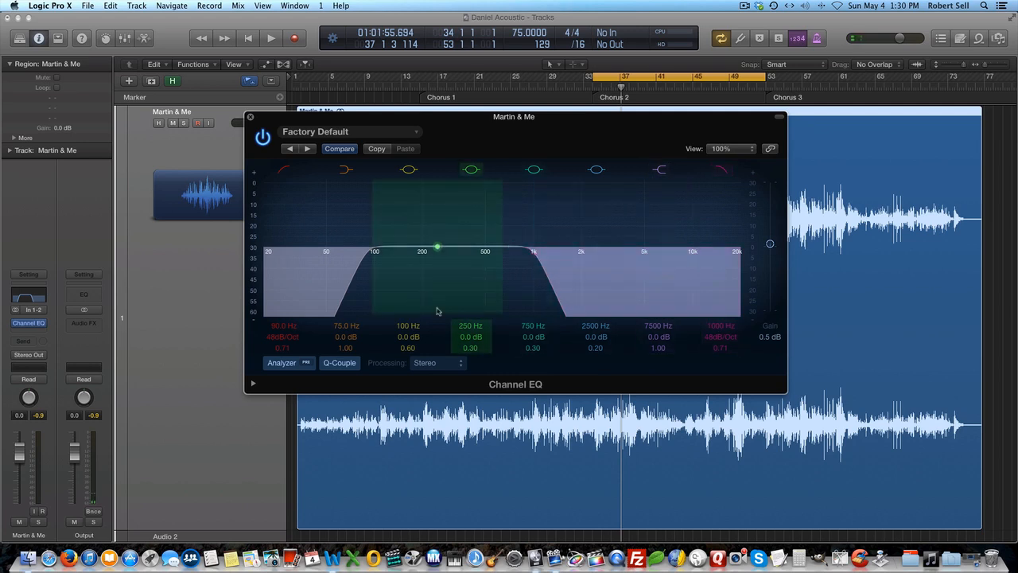
Shape the first bell band into a narrow boost of +19.5 dB at 158 Hz with a Q of 8.60.
left_click(410, 169)
left_click(410, 169)
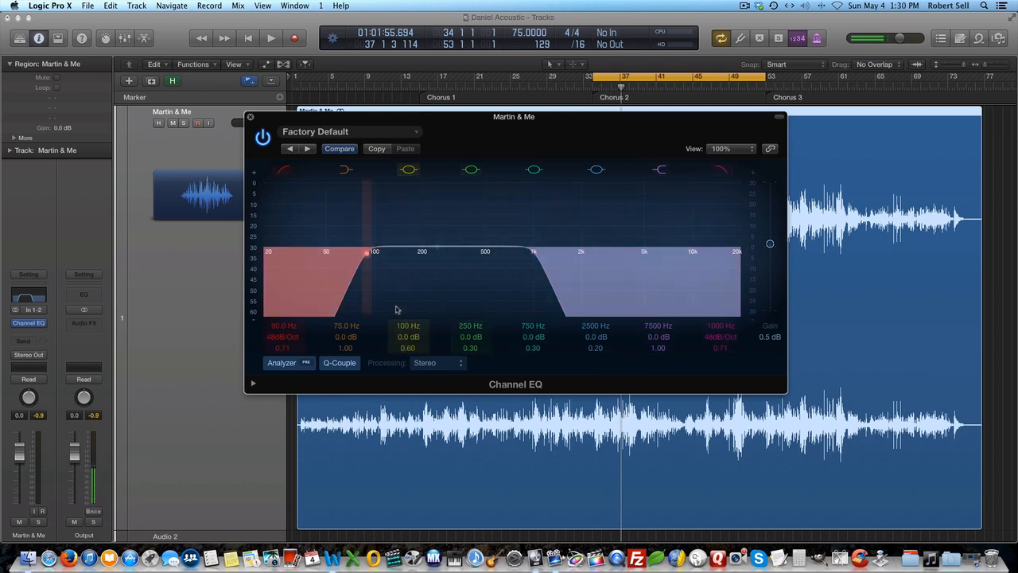
left_click_drag(415, 335, 412, 314)
left_click_drag(411, 349, 407, 330)
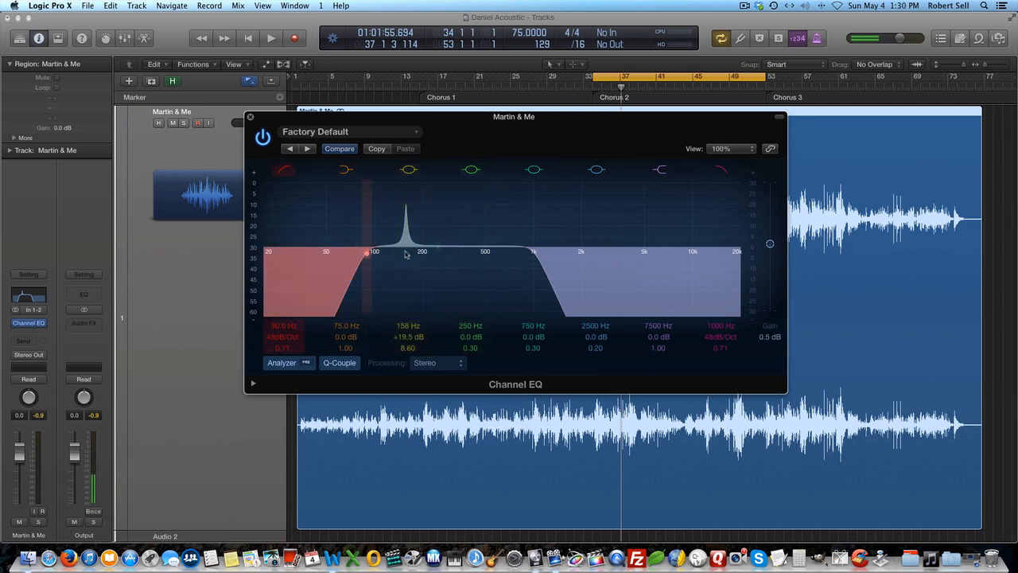
While playing the cycle, raise the first bell band's gain to +24.0 dB and tune its frequency to 156 Hz.
key("space")
left_click_drag(410, 337, 409, 323)
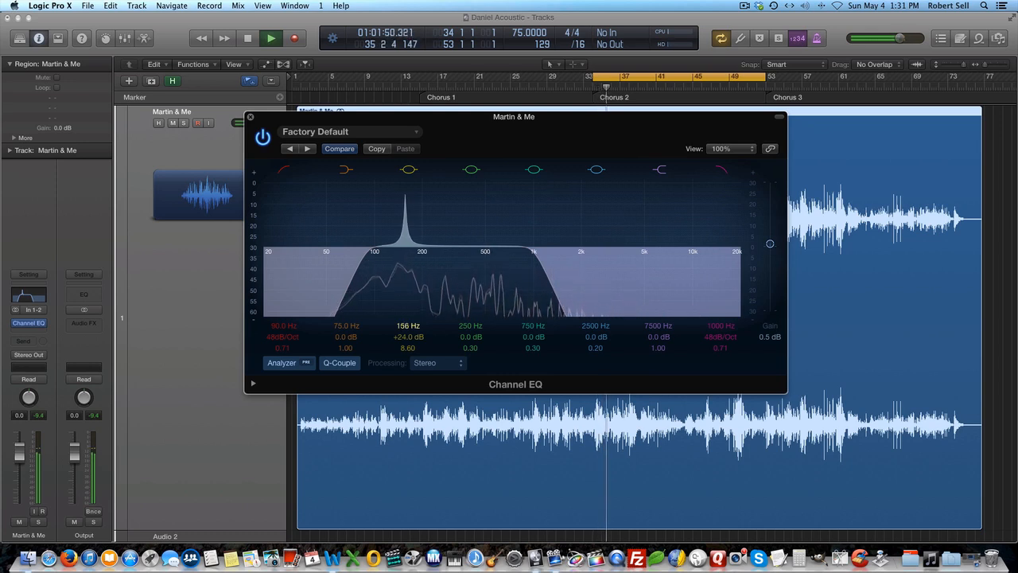
left_click_drag(408, 326, 408, 328)
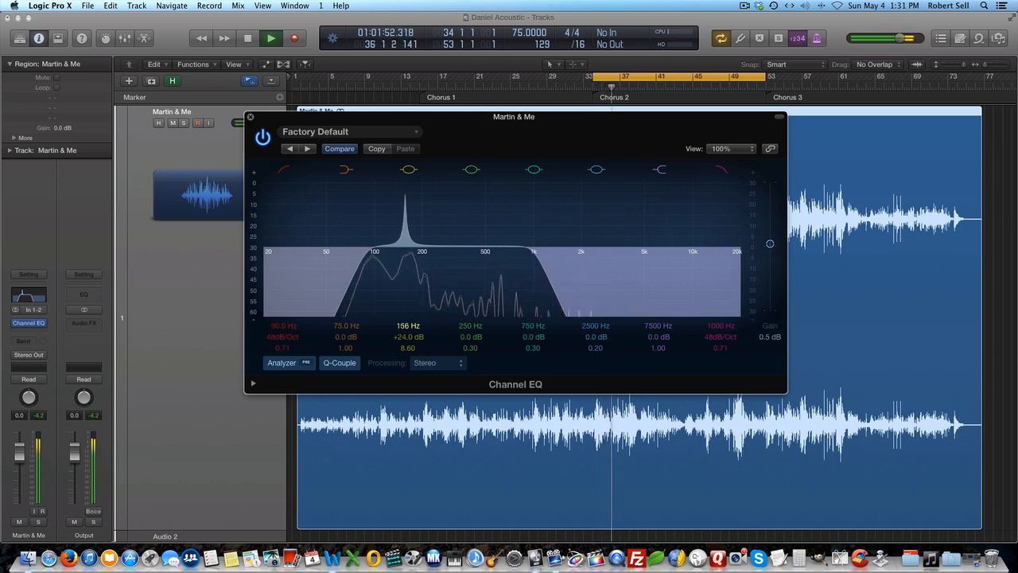
key("space")
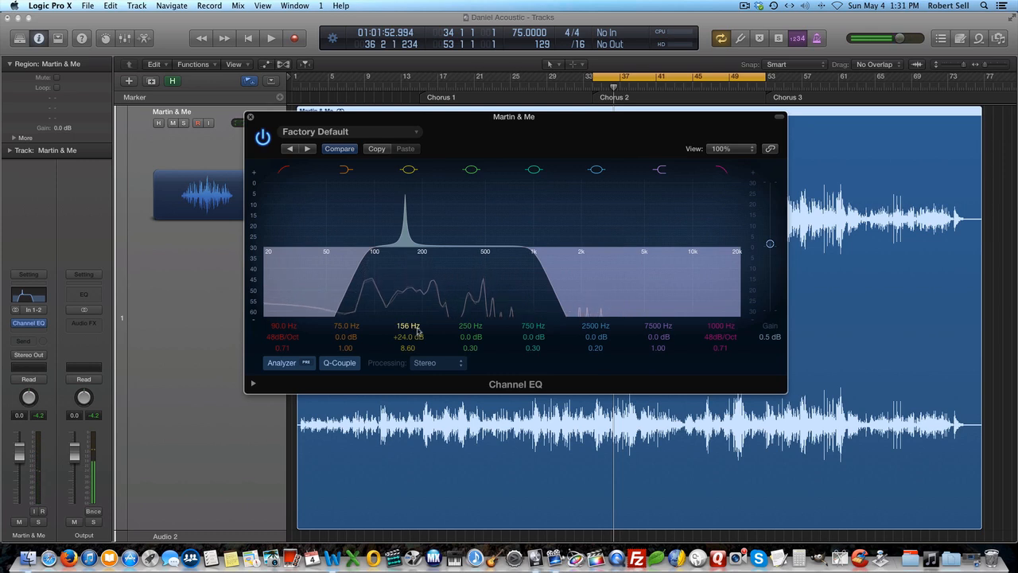
Audition the 156 Hz band with its Q set to 5.90, and cut its gain to -3.0 dB.
mouse_move(408, 336)
left_mouse_down()
mouse_move(408, 358)
mouse_move(411, 330)
left_mouse_up()
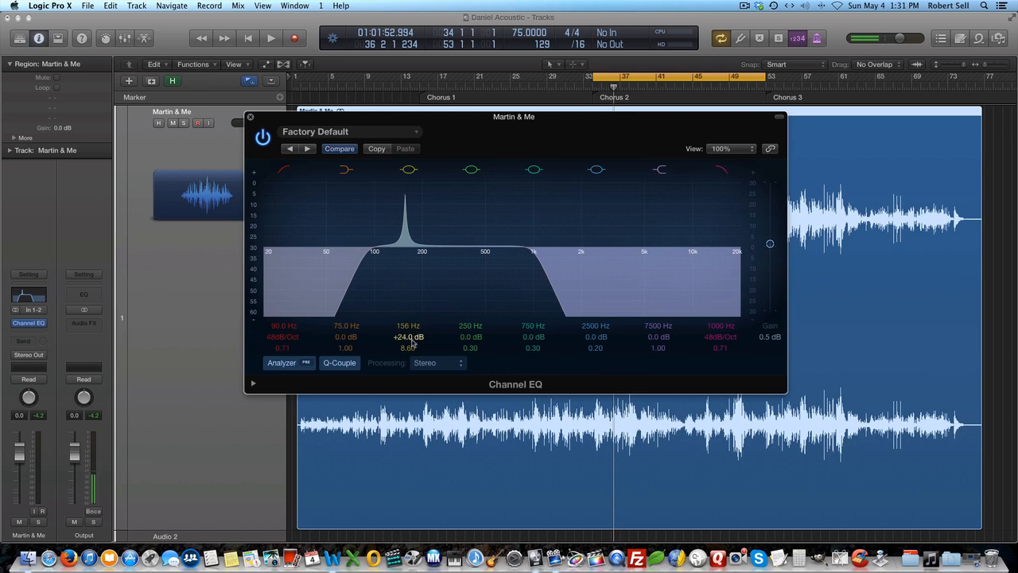
key("space")
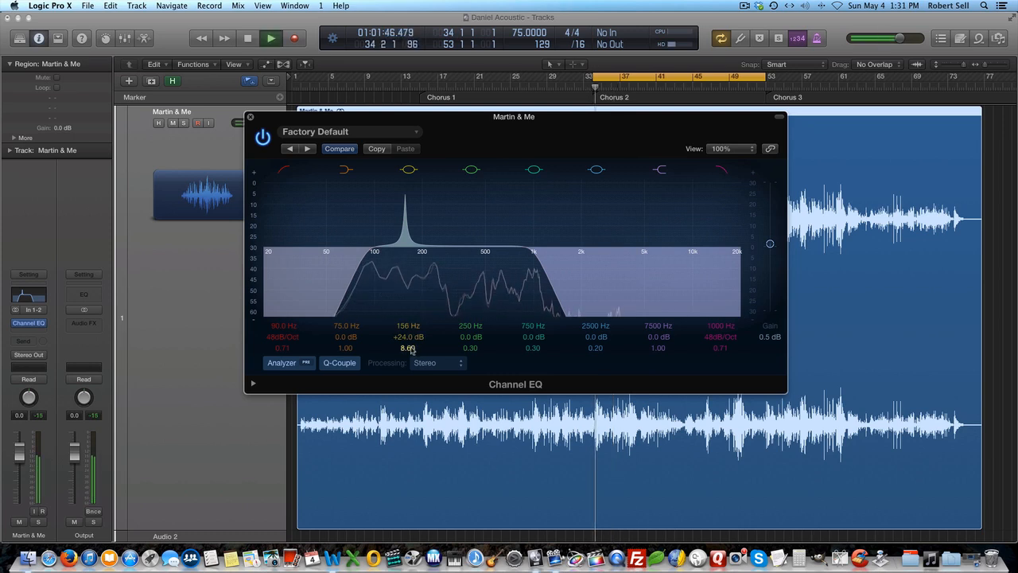
left_click_drag(413, 342, 408, 354)
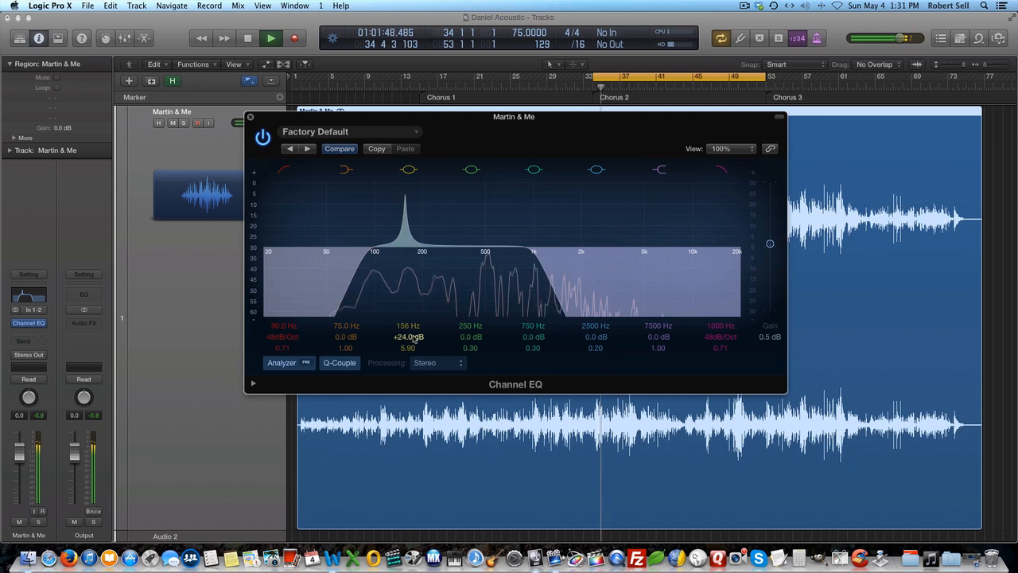
key("space")
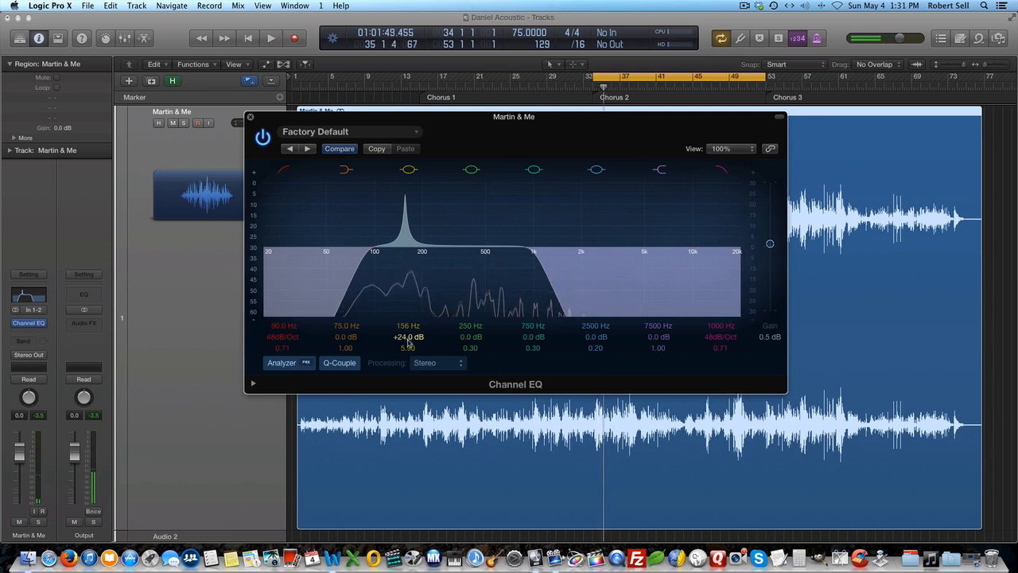
left_click_drag(408, 339, 408, 382)
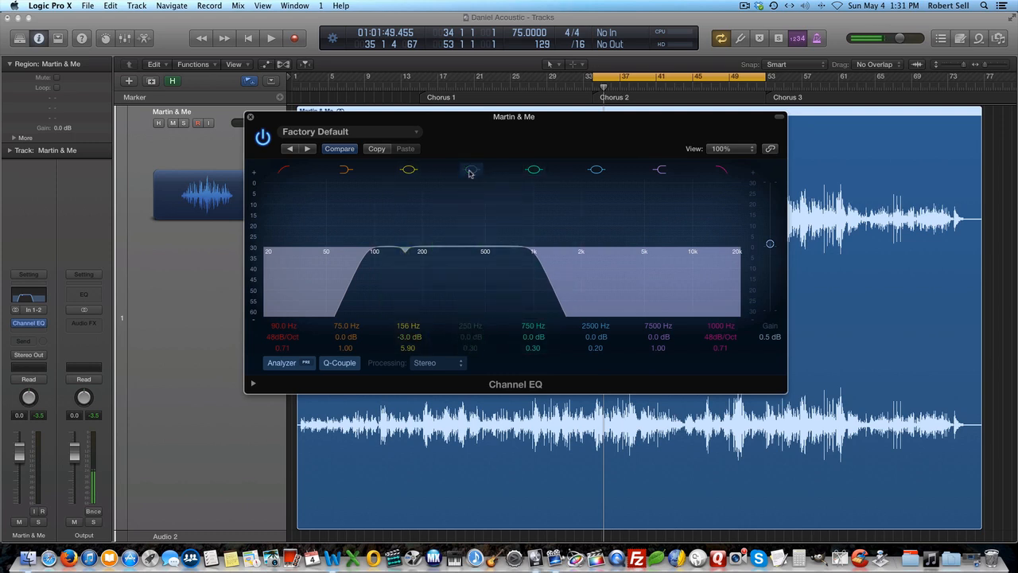
Sweep the second bell band as a narrow boost during playback, and set it to 420 Hz, -2.5 dB and Q 5.90.
left_click_drag(478, 248, 403, 248)
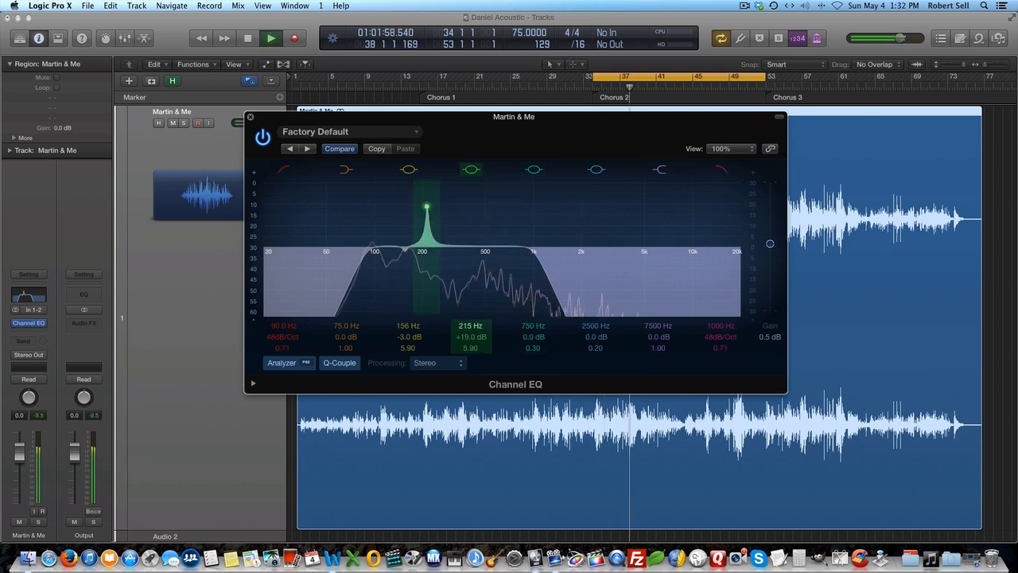
left_click_drag(424, 206, 472, 207)
left_click_drag(470, 326, 472, 355)
key("space")
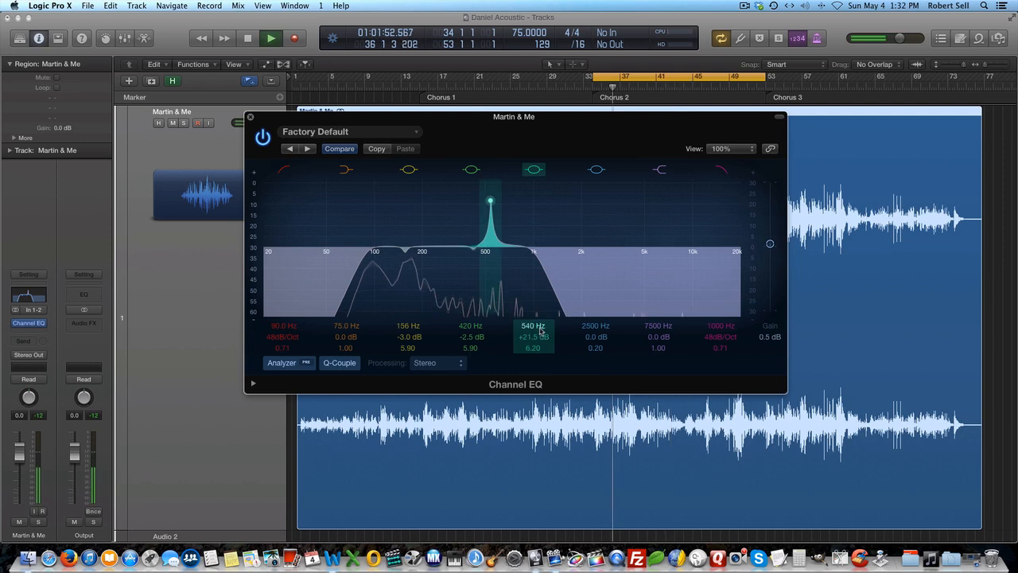
Cut the third bell band to -2.5 dB at 530 Hz, and open the high-cut filter up to 20000 Hz.
left_click_drag(539, 327, 539, 376)
key("space")
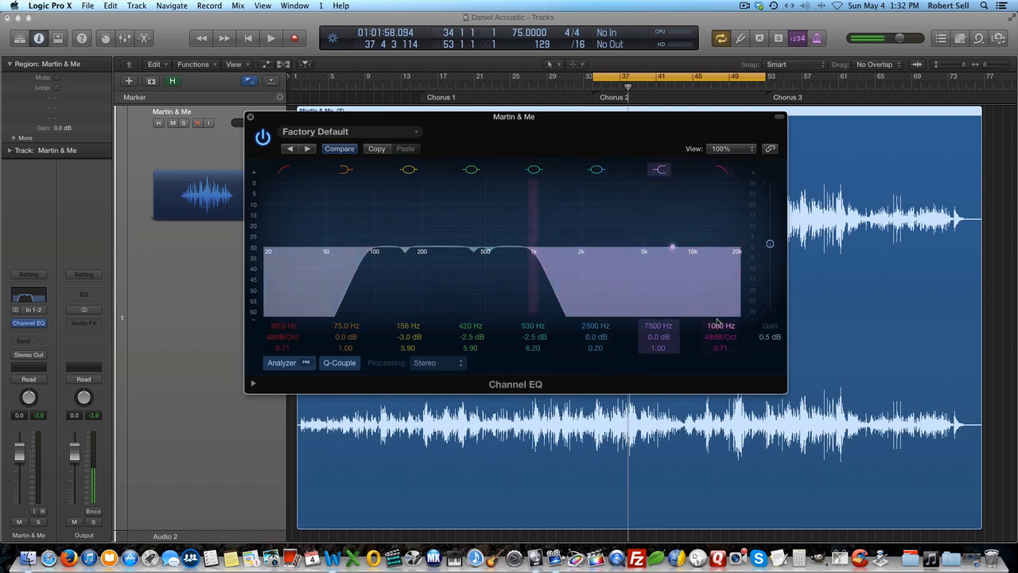
left_click_drag(720, 326, 720, 322)
key("space")
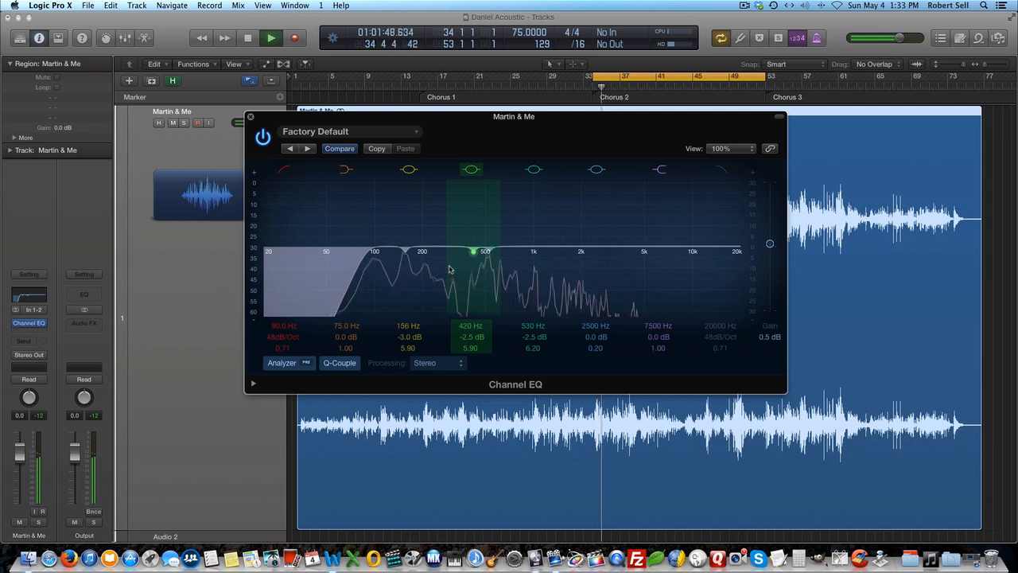
key("space")
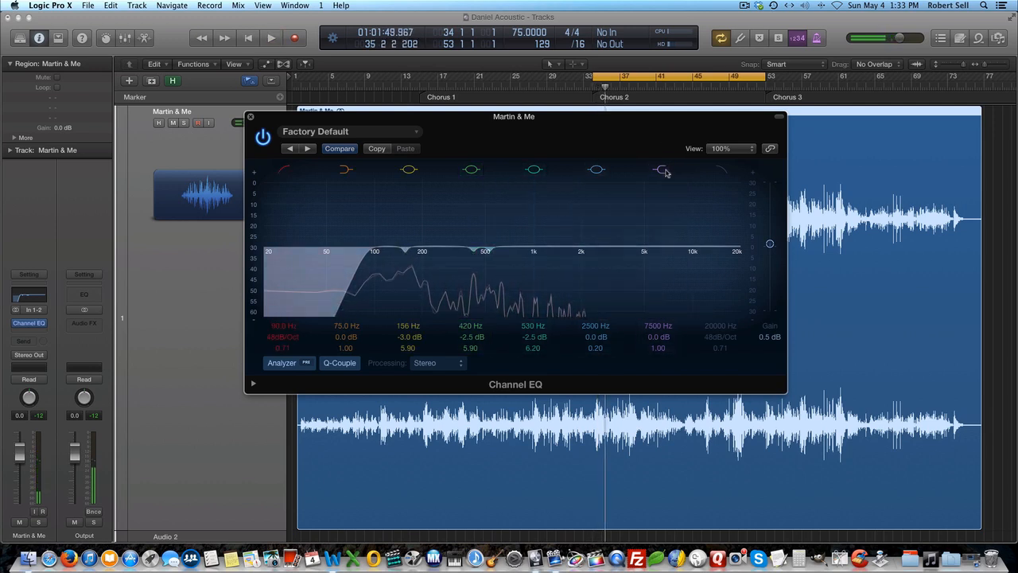
Tune the high shelf band during playback to 3850 Hz with a gain of +2.5 dB.
left_click_drag(673, 248, 693, 247)
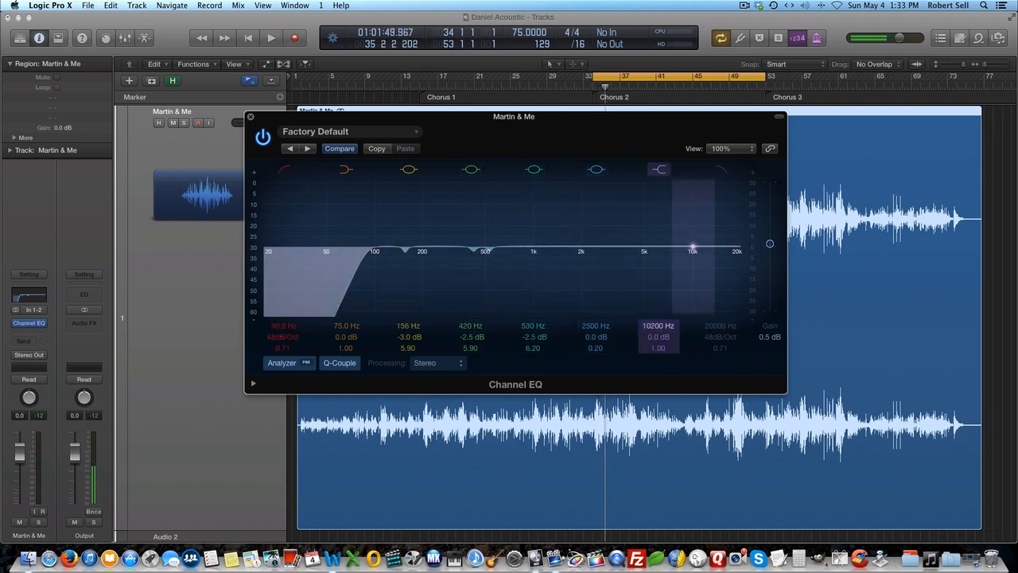
double_click(657, 325)
mouse_move(657, 327)
left_mouse_down()
mouse_move(659, 335)
mouse_move(659, 323)
left_mouse_up()
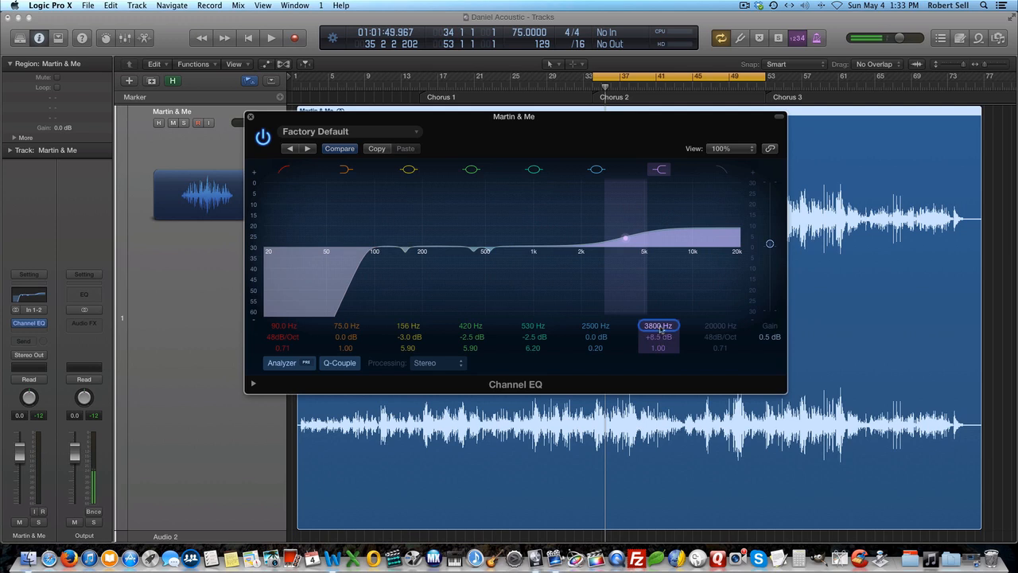
key("space")
left_click_drag(659, 326, 660, 353)
key("space")
Play the cycle and compare the guitar with the Channel EQ bypassed and re-enabled.
key("space")
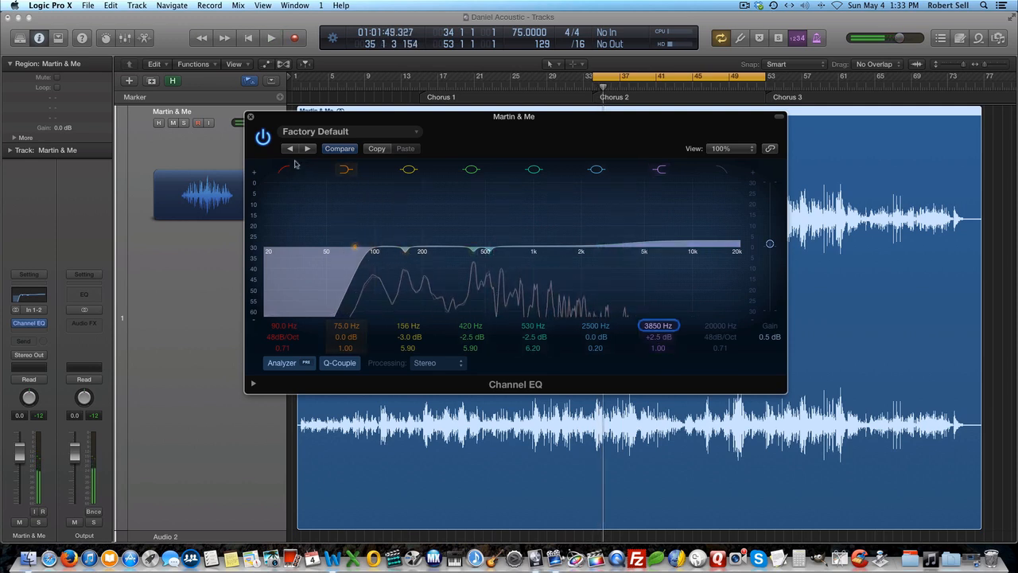
left_click(263, 137)
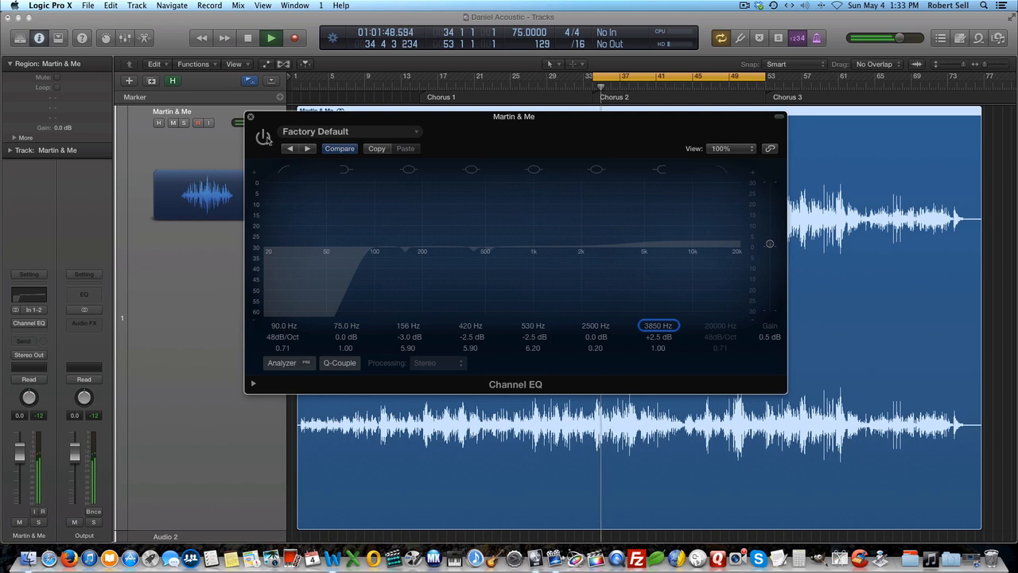
left_click(264, 137)
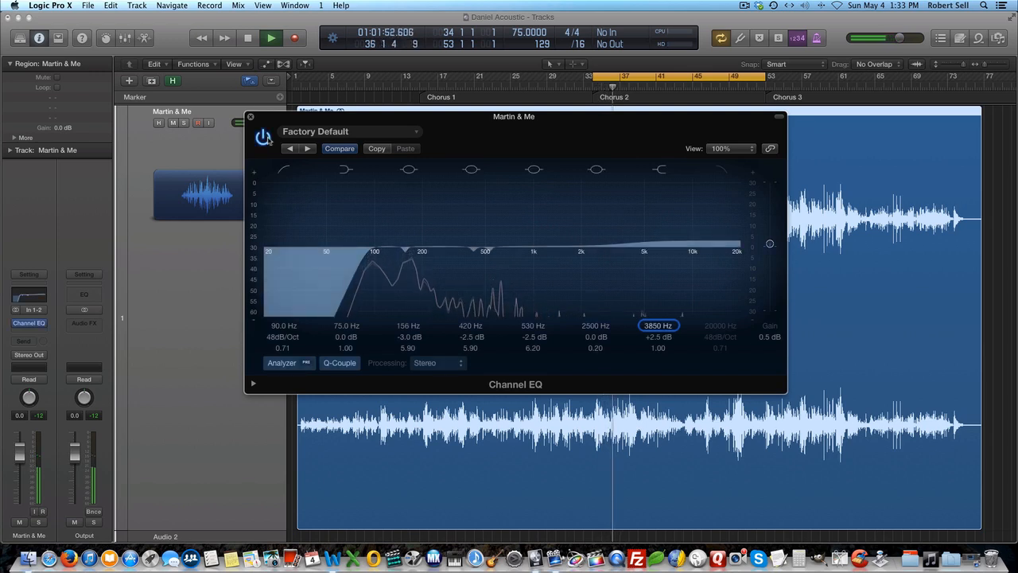
key("space")
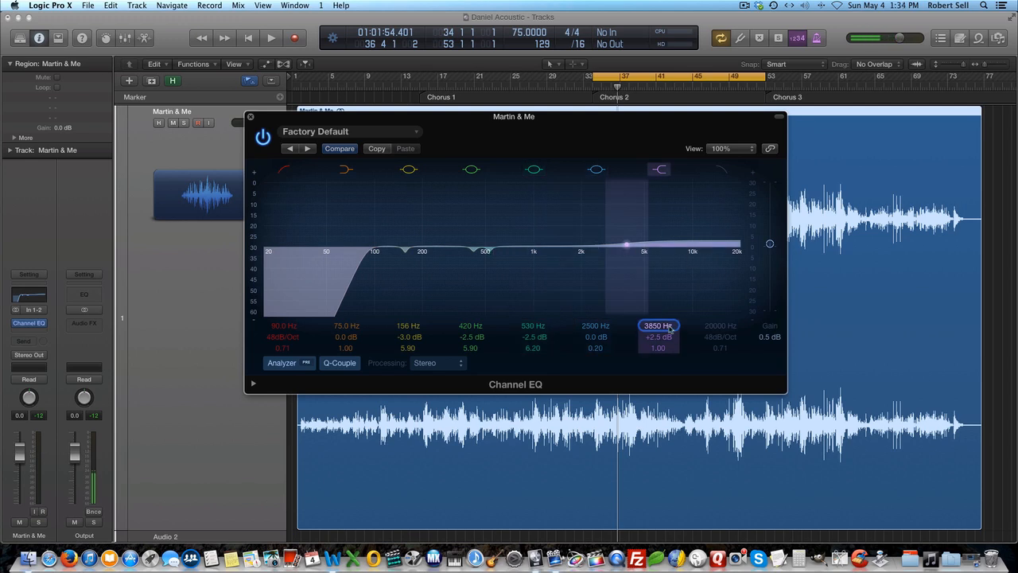
Close the Channel EQ, insert the stereo Waves RCompressor after it, and place its window over the waveform of the late choruses.
left_click(250, 117)
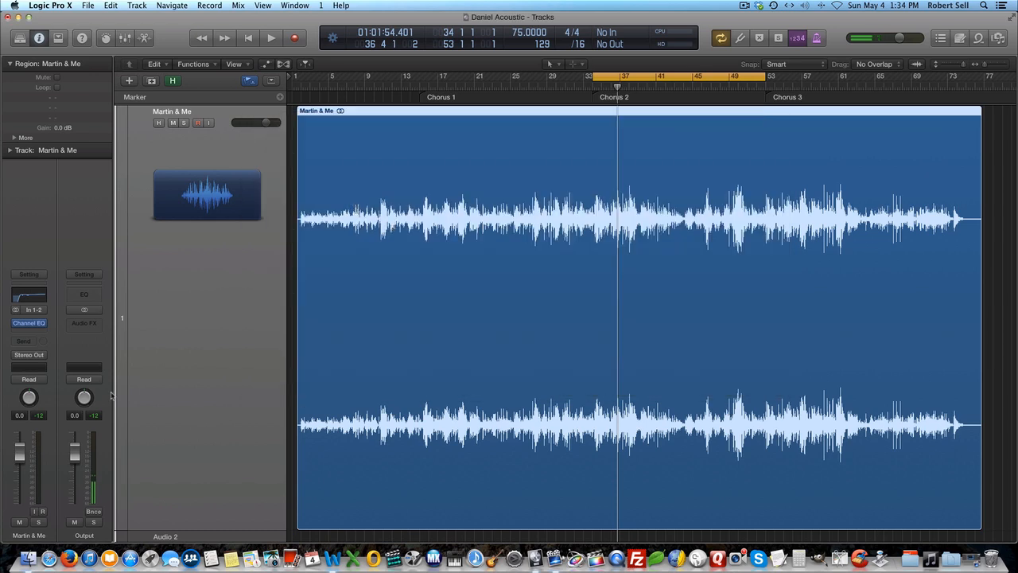
left_click(41, 333)
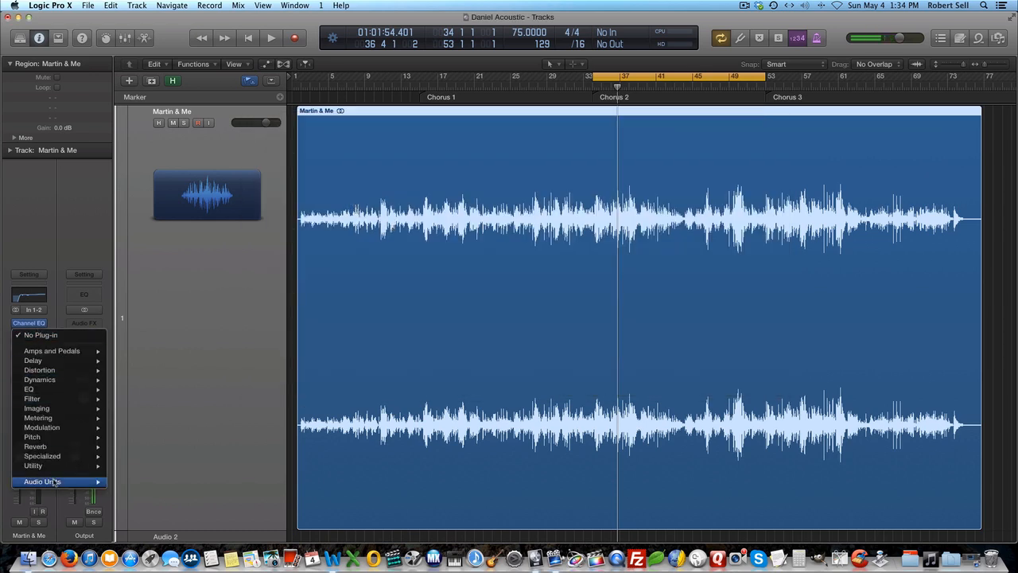
mouse_move(54, 482)
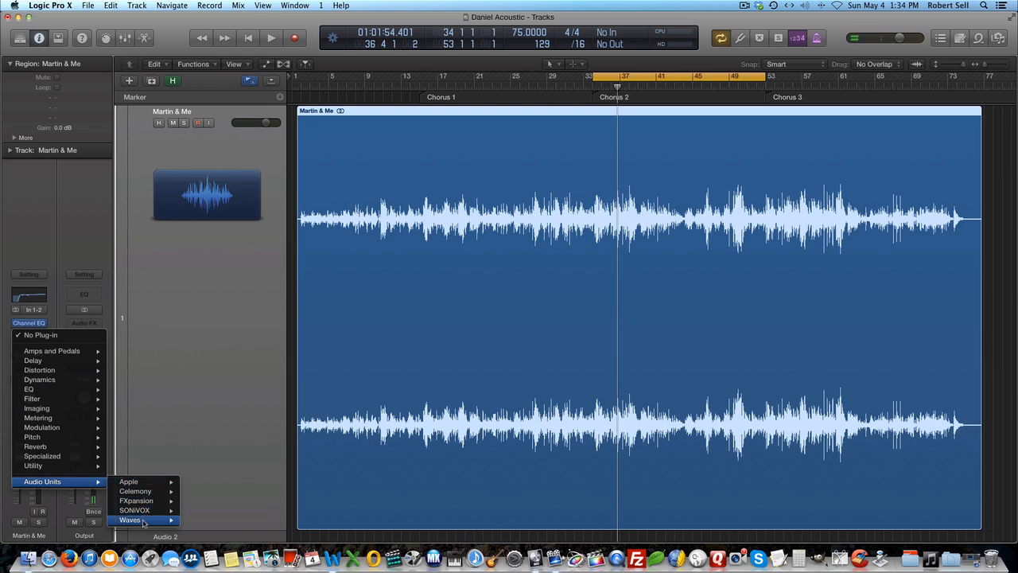
mouse_move(129, 520)
mouse_move(210, 473)
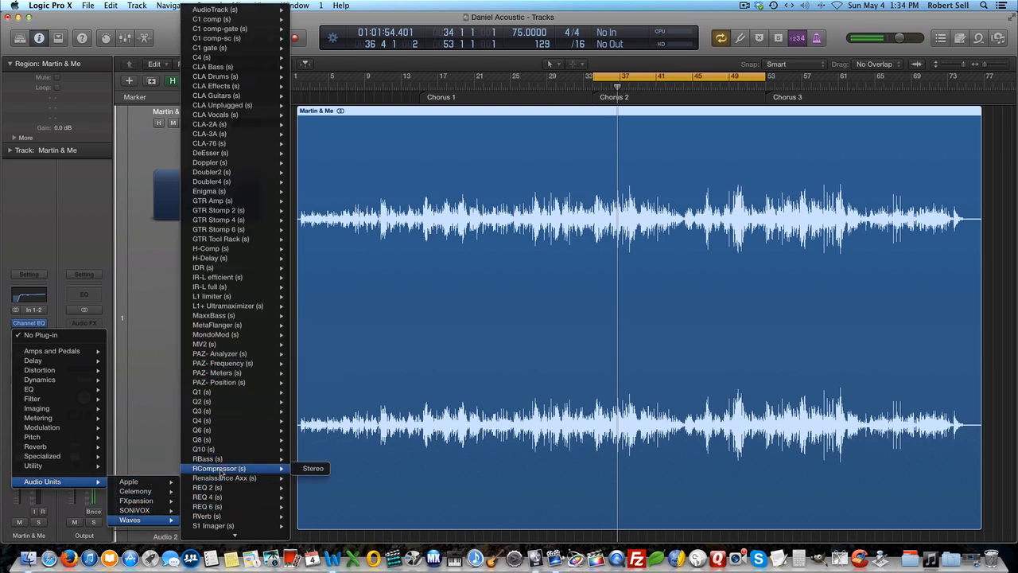
left_click(314, 468)
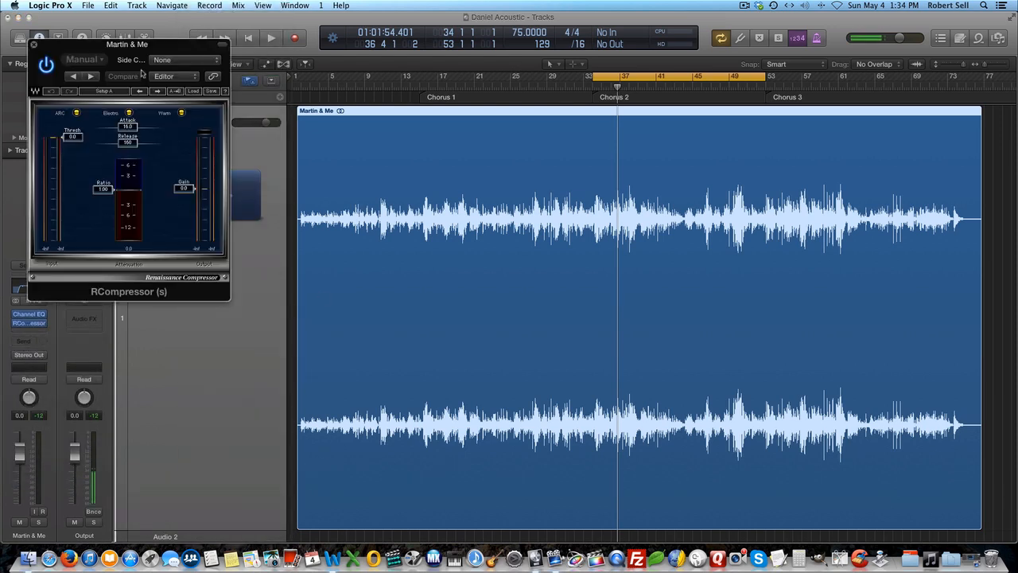
left_click_drag(123, 52, 751, 141)
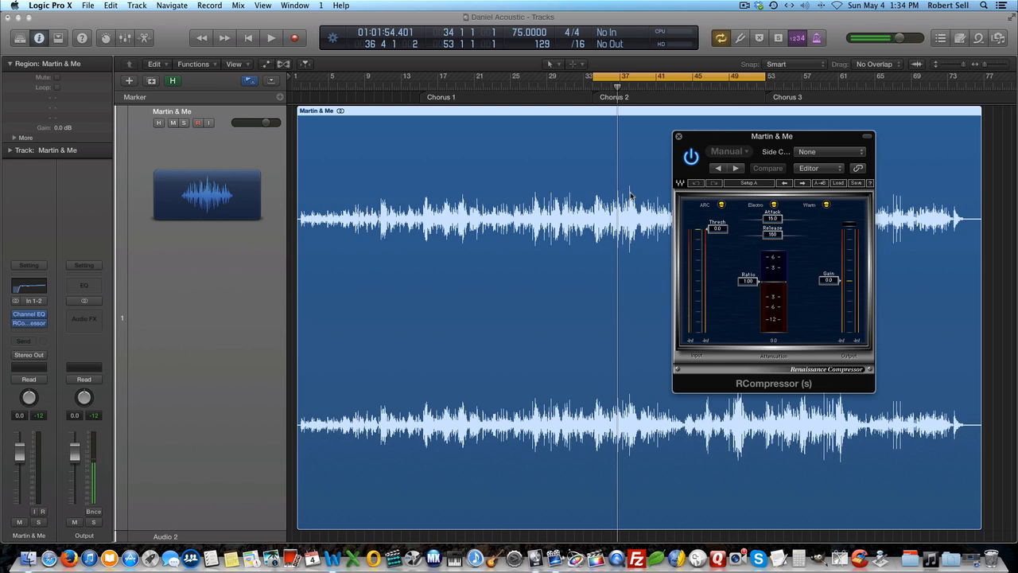
left_click_drag(718, 143, 781, 132)
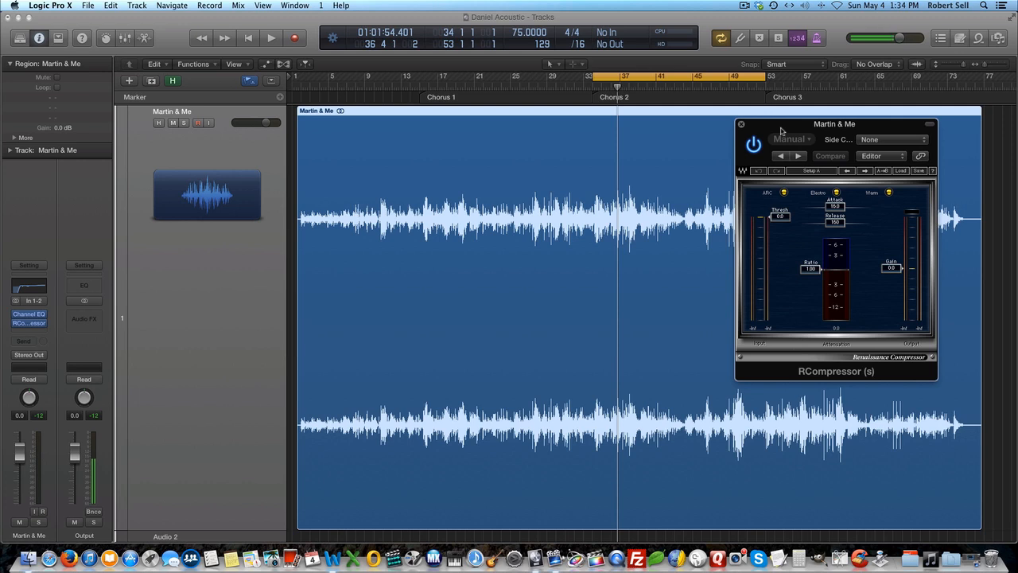
left_click_drag(777, 127, 788, 138)
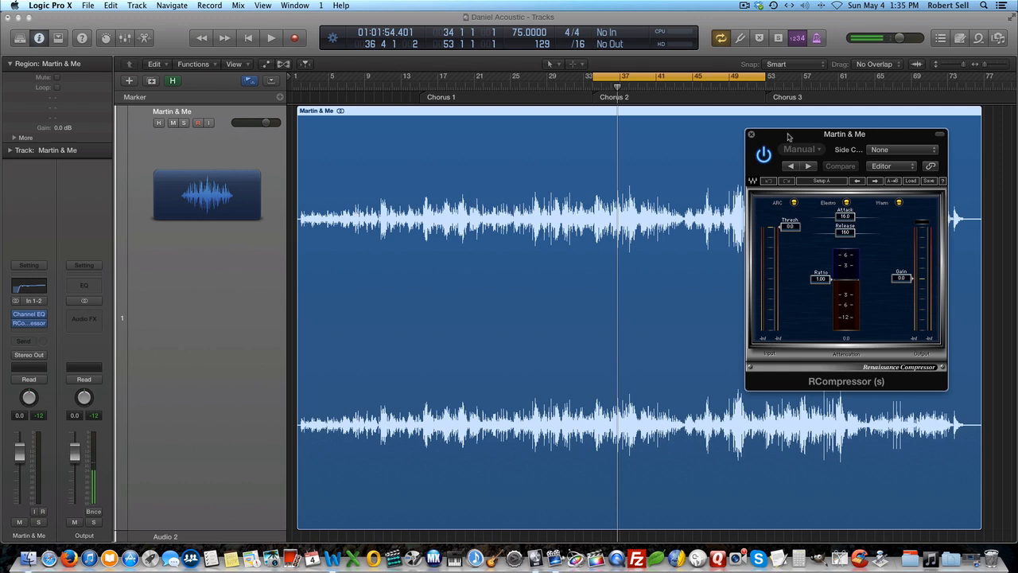
left_click_drag(788, 137, 767, 136)
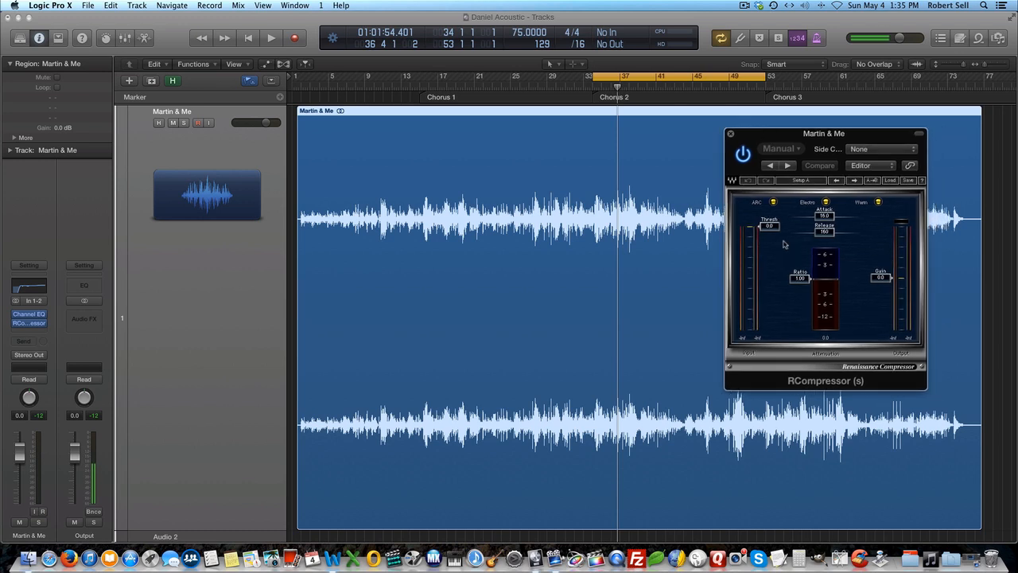
Set the compressor's ratio to 3.01 and tune its threshold to -10.3 while the cycle plays.
mouse_move(800, 278)
left_mouse_down()
mouse_move(800, 301)
mouse_move(800, 291)
left_mouse_up()
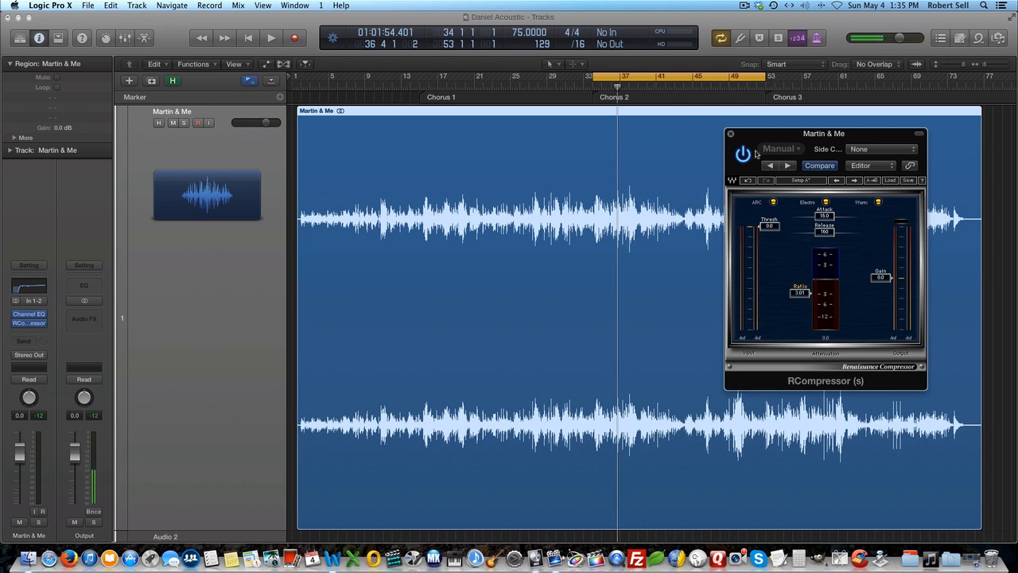
left_click_drag(769, 230, 769, 253)
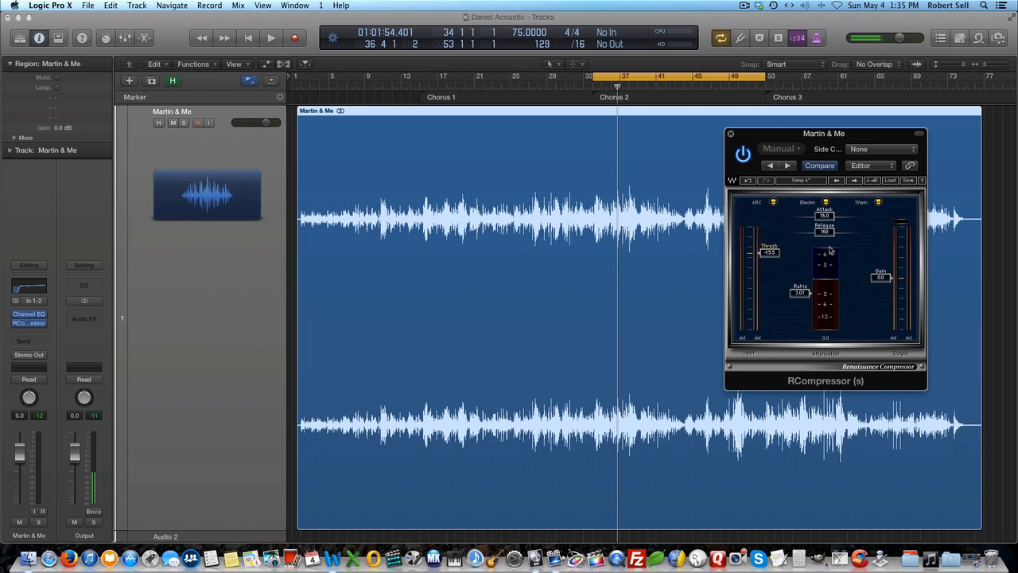
key("space")
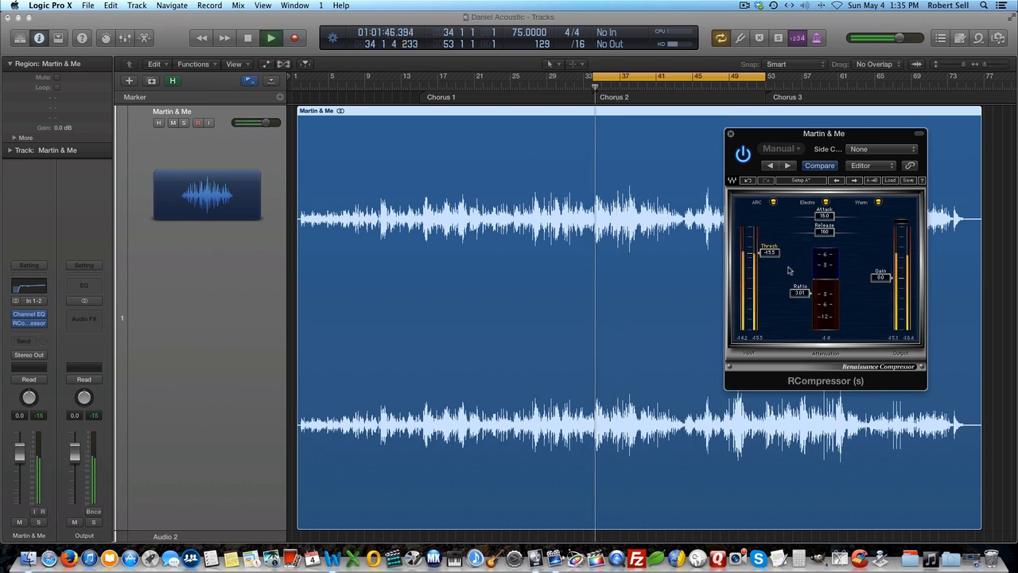
left_click_drag(770, 254, 770, 244)
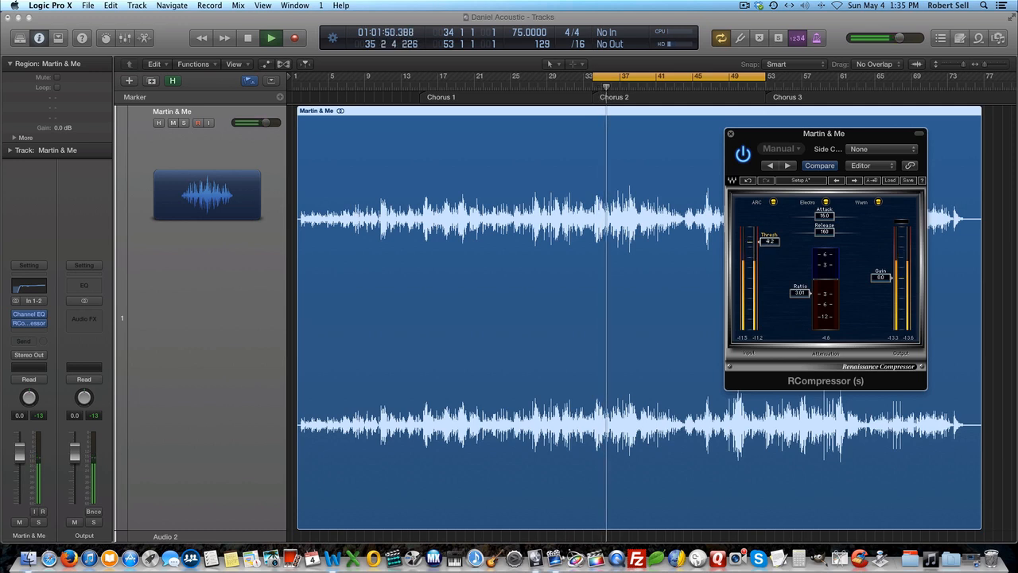
left_click_drag(770, 244, 770, 243)
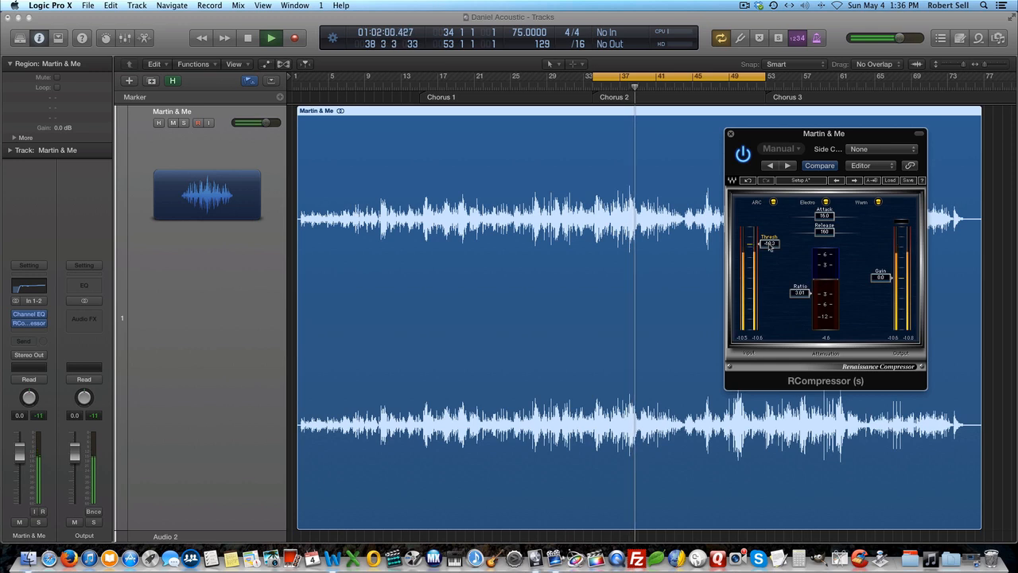
key("space")
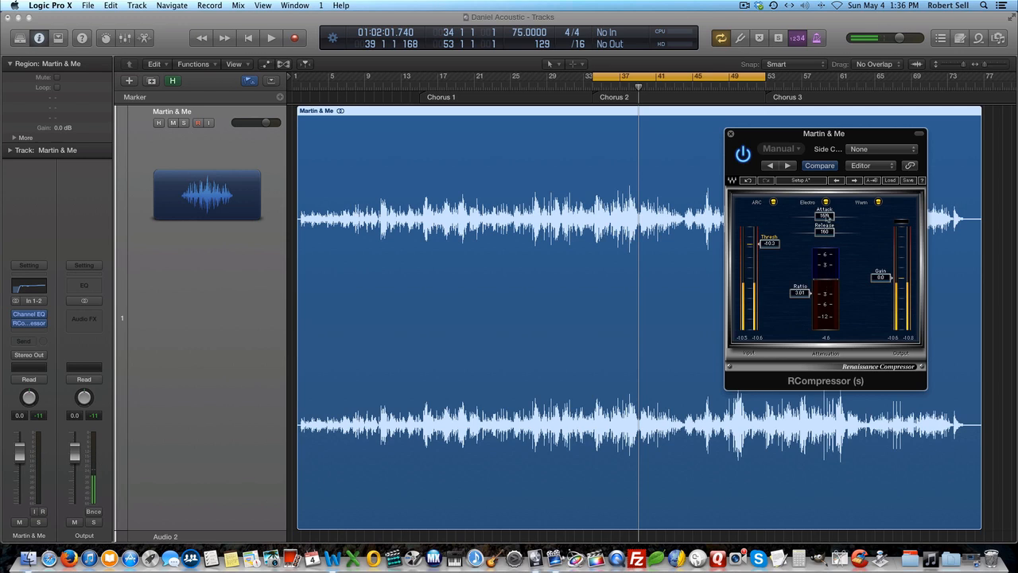
Set the compressor's attack to 5.20 and its output gain to 3.1, auditioning the cycle after each change.
left_click_drag(825, 215, 817, 216)
key("space")
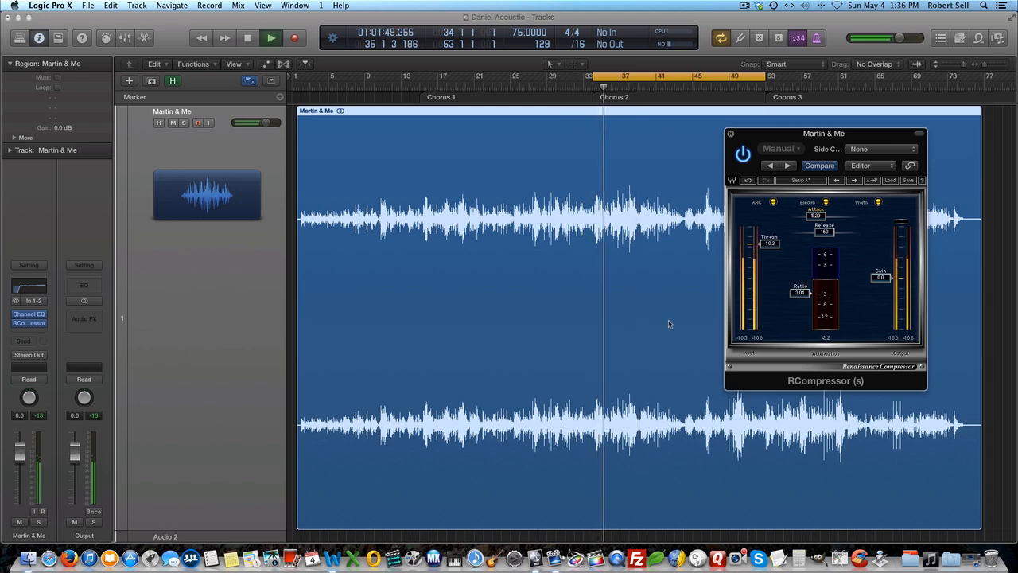
key("space")
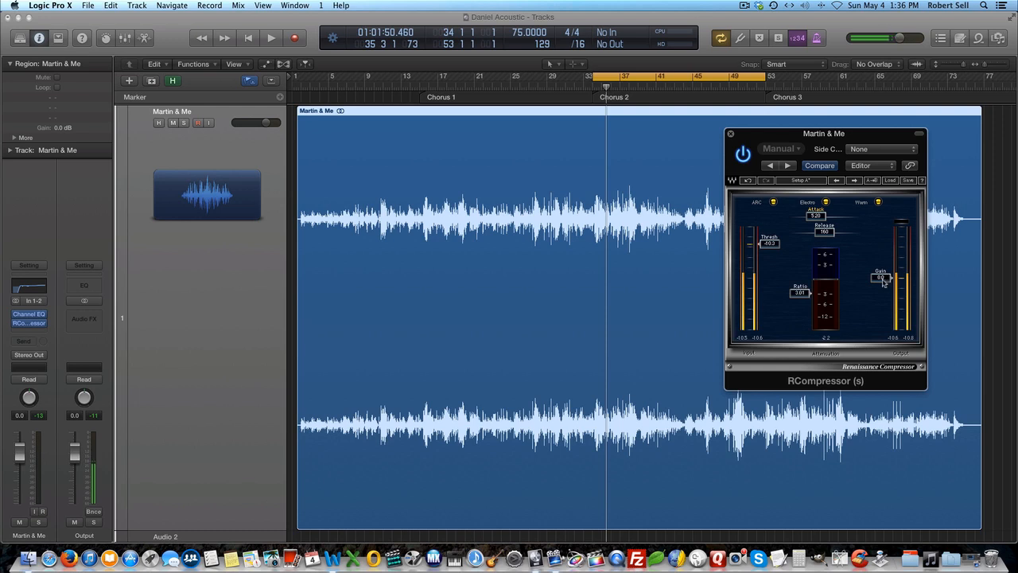
left_click_drag(883, 280, 880, 272)
key("space")
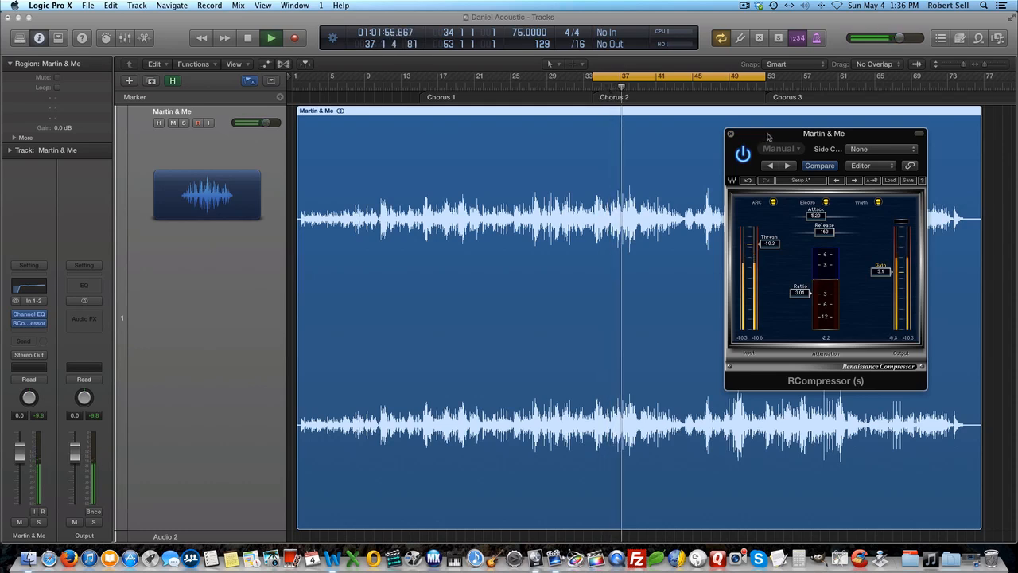
key("space")
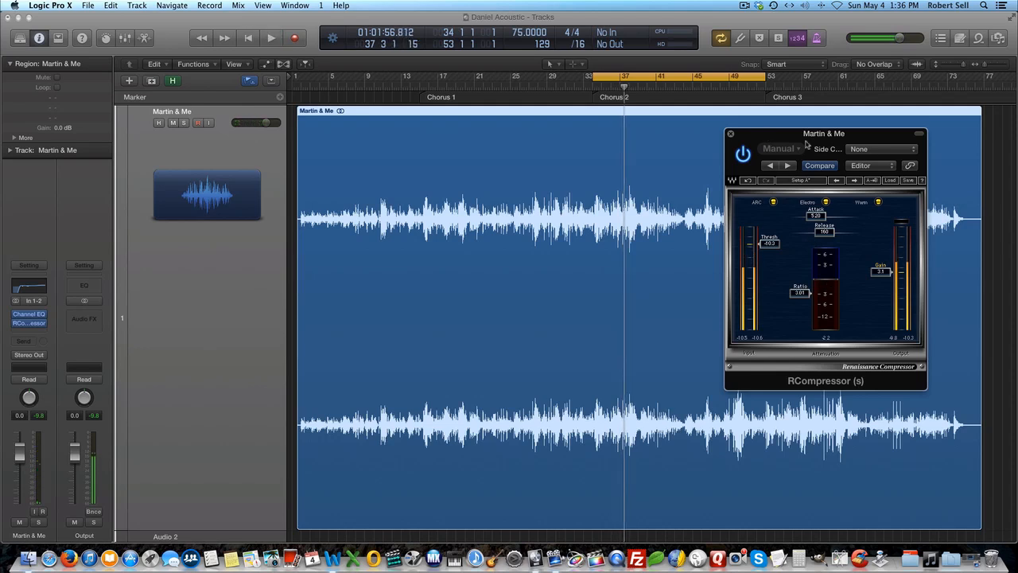
Move the compressor window aside and audition the compression on the loud passage in Chorus 3, starting around bars 58 and 59.
left_click_drag(800, 135, 448, 126)
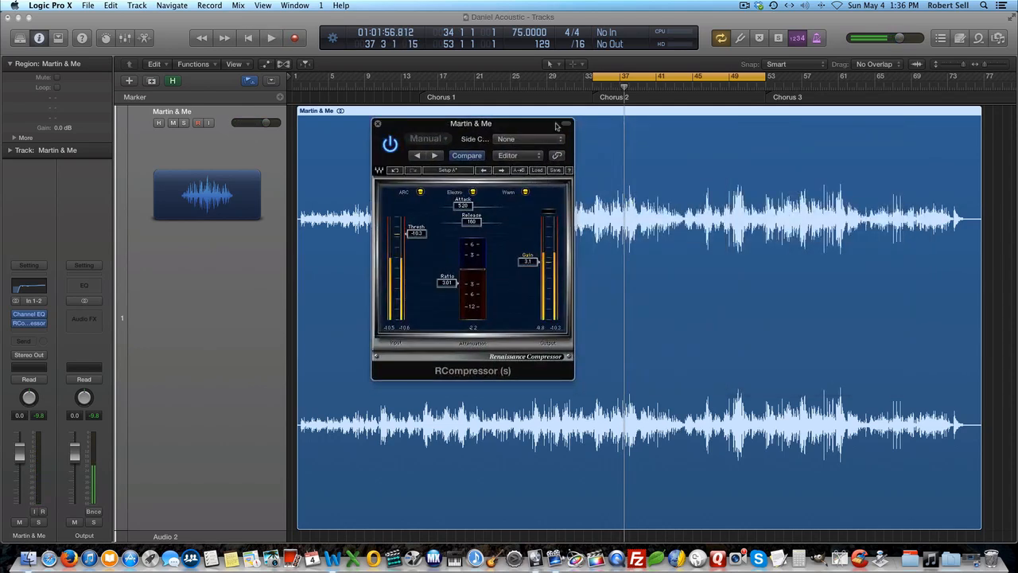
scroll(774, 153, "right", 3)
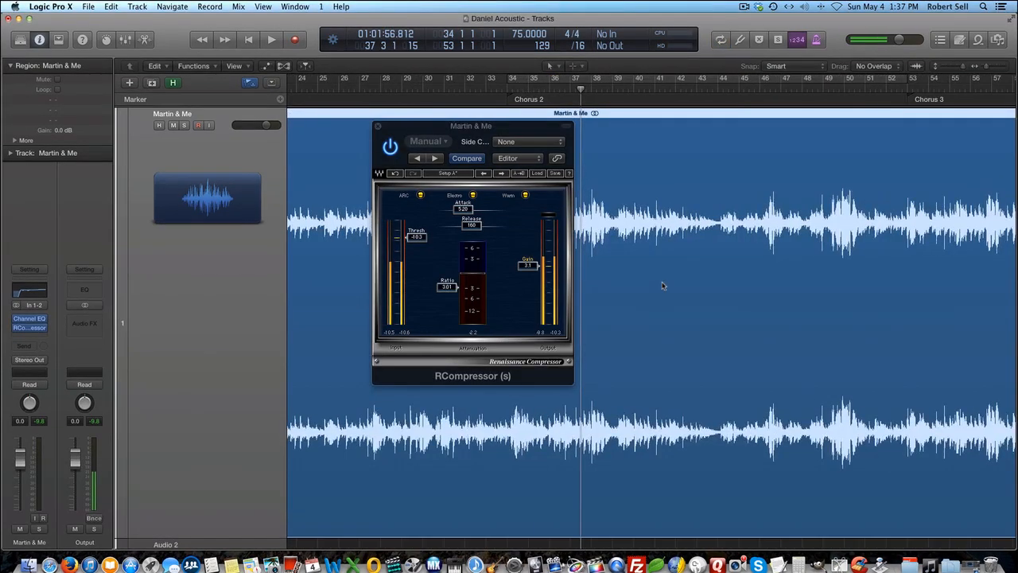
scroll(665, 286, "right", 8)
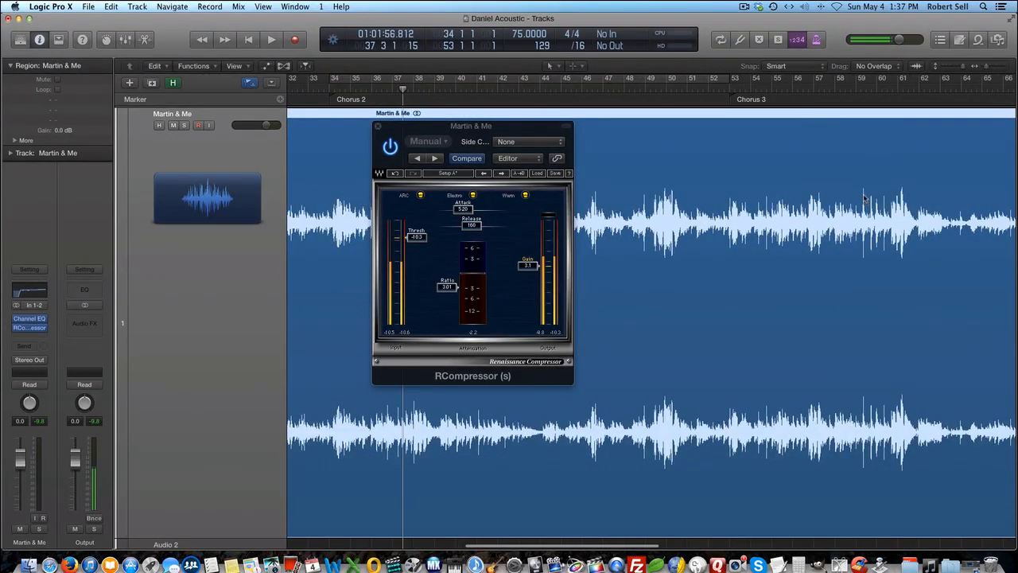
left_click(855, 91)
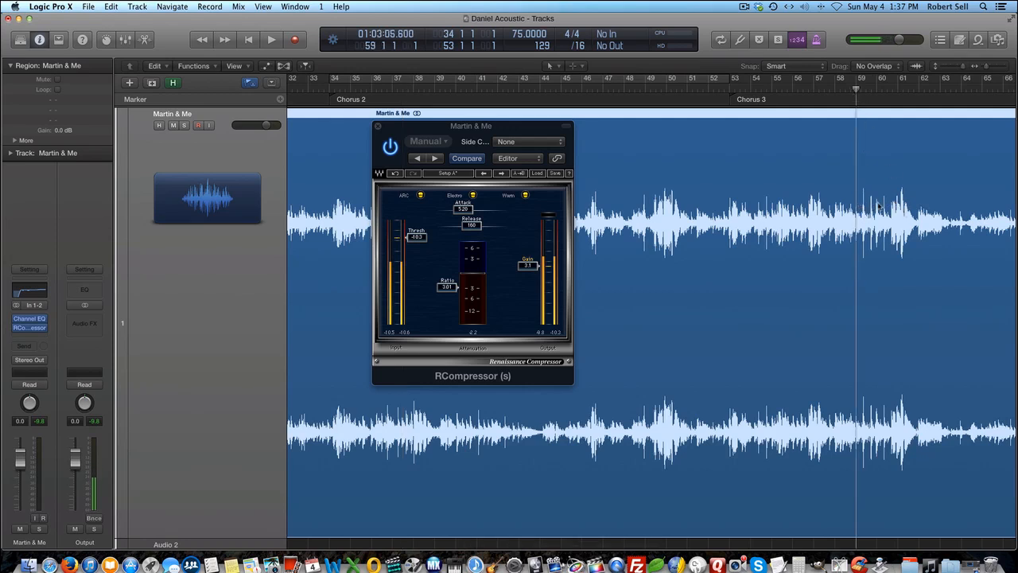
key("space")
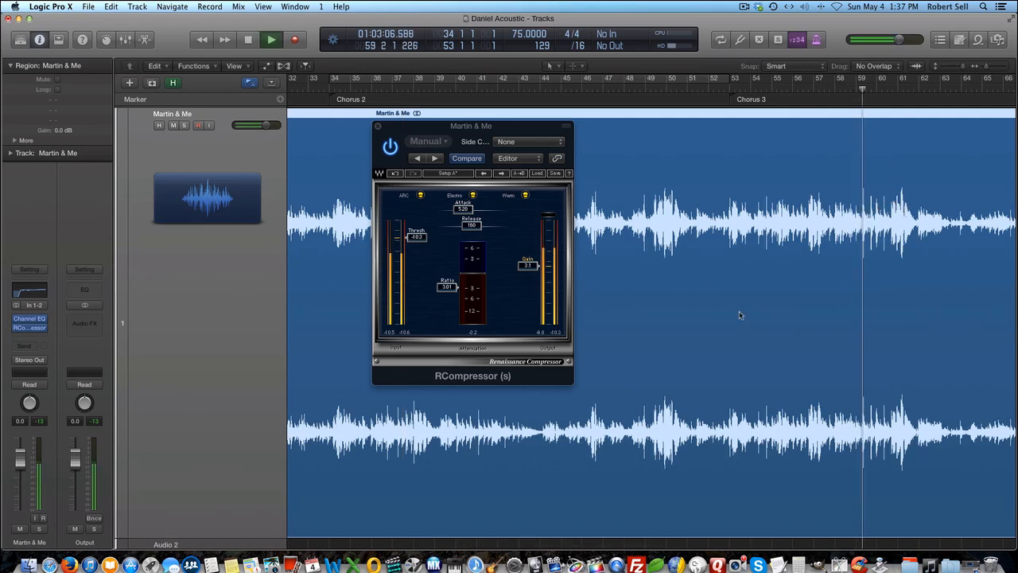
key("space")
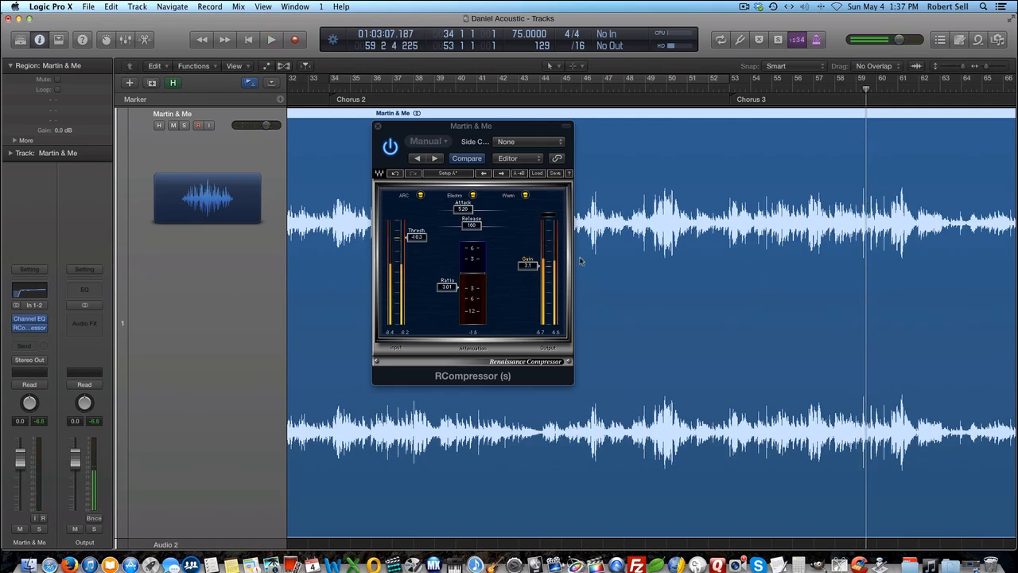
left_click(833, 91)
key("space")
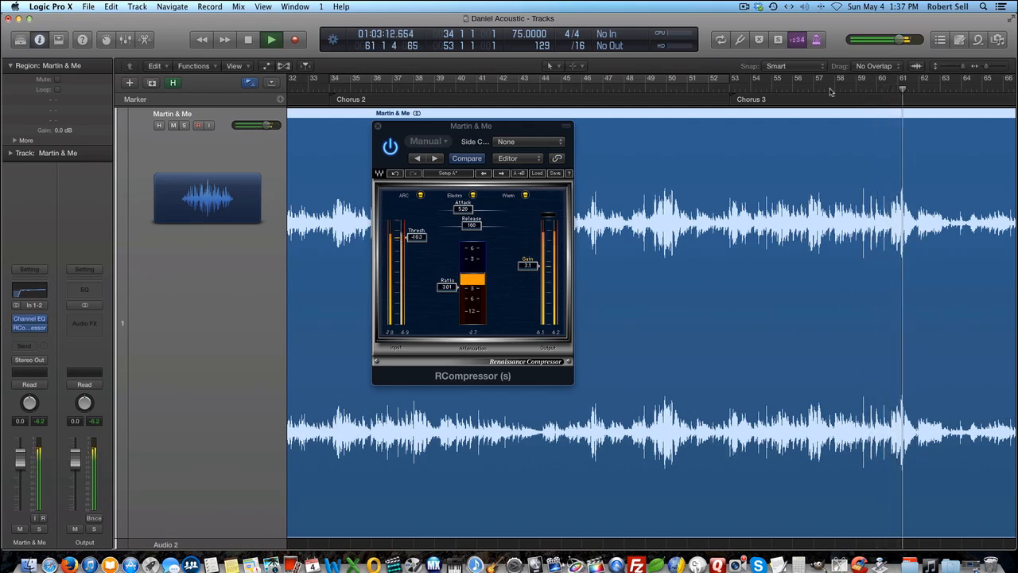
Stop playback, close the RCompressor, and insert the stereo Waves L1 limiter after it, placing its window over the waveform.
key("space")
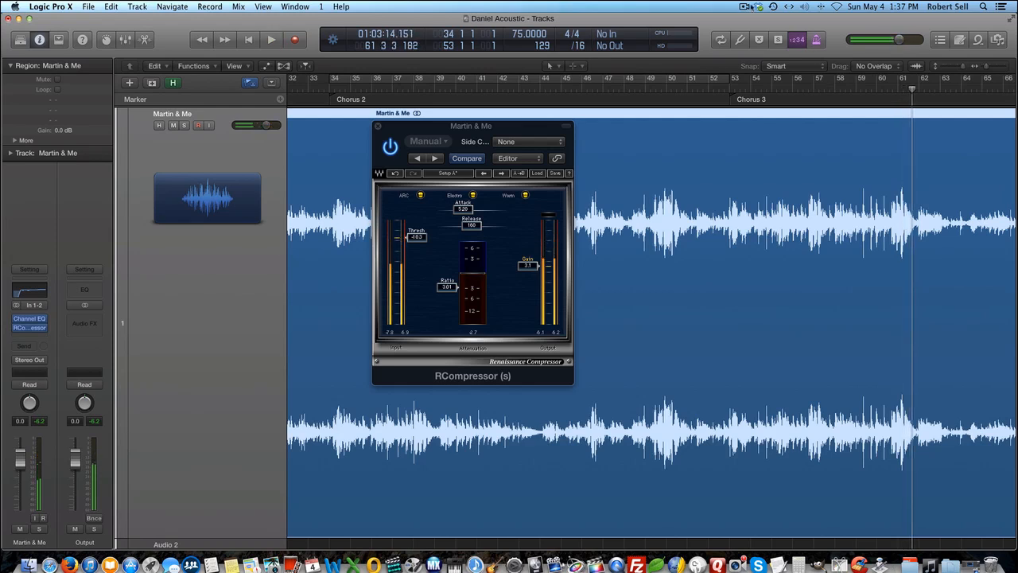
left_click_drag(472, 128, 619, 124)
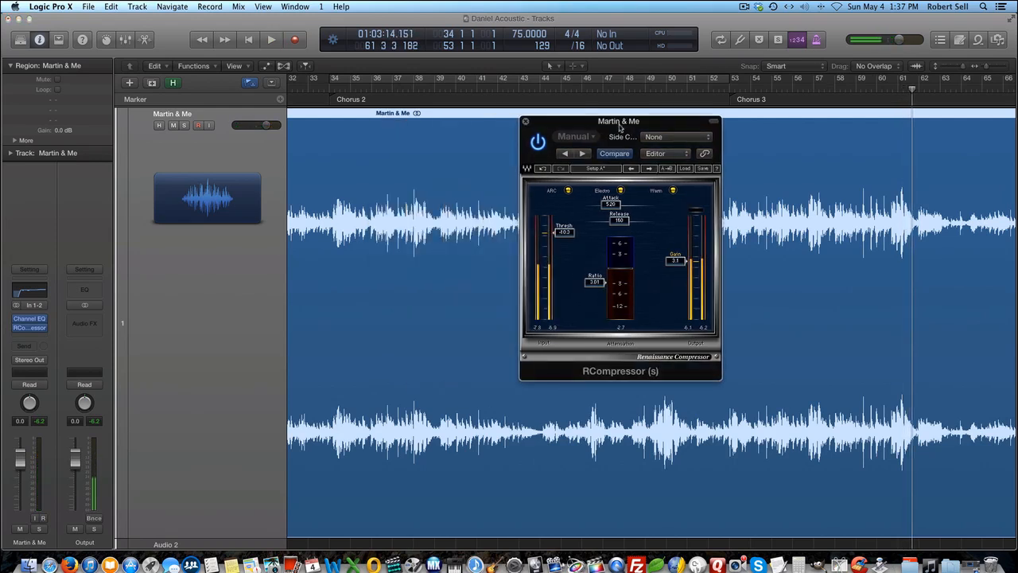
left_click(525, 121)
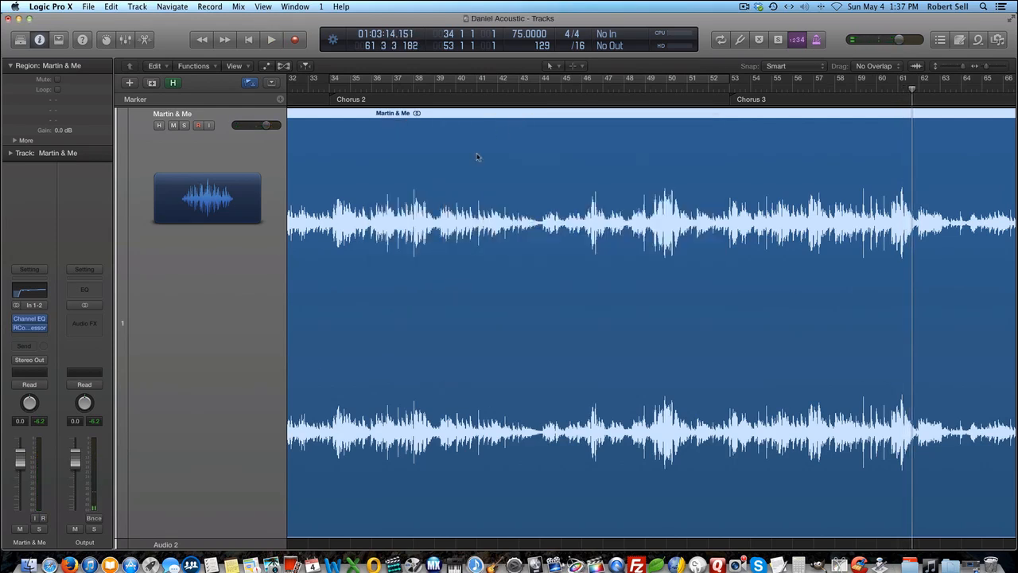
left_click(36, 336)
mouse_move(44, 487)
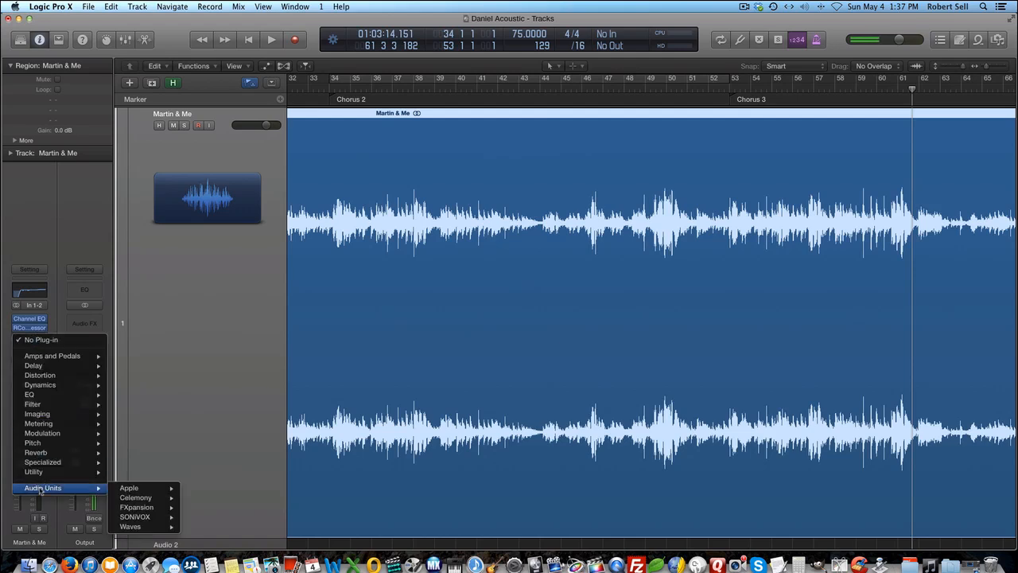
mouse_move(131, 526)
mouse_move(230, 226)
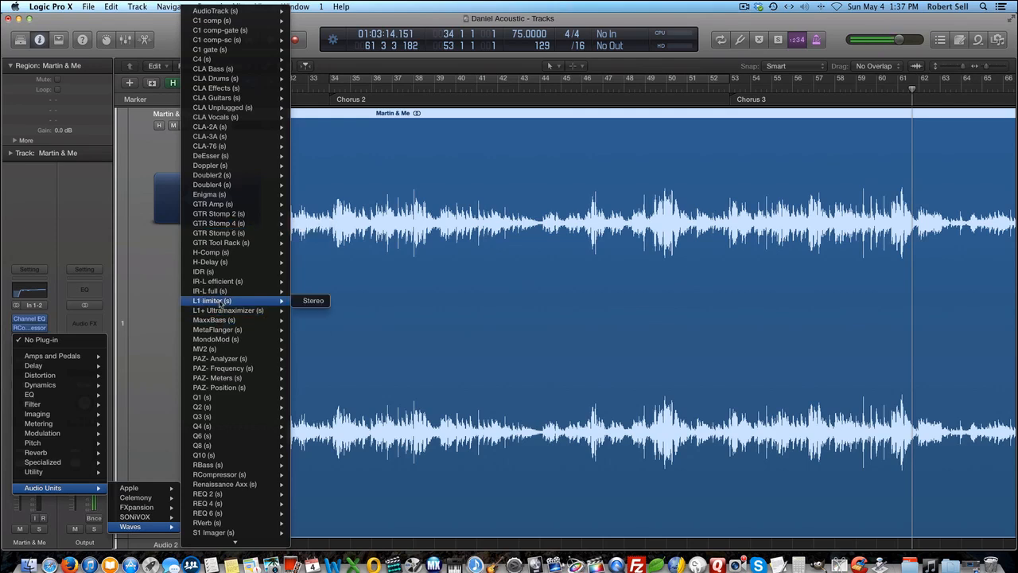
left_click(312, 300)
left_click_drag(614, 241, 610, 173)
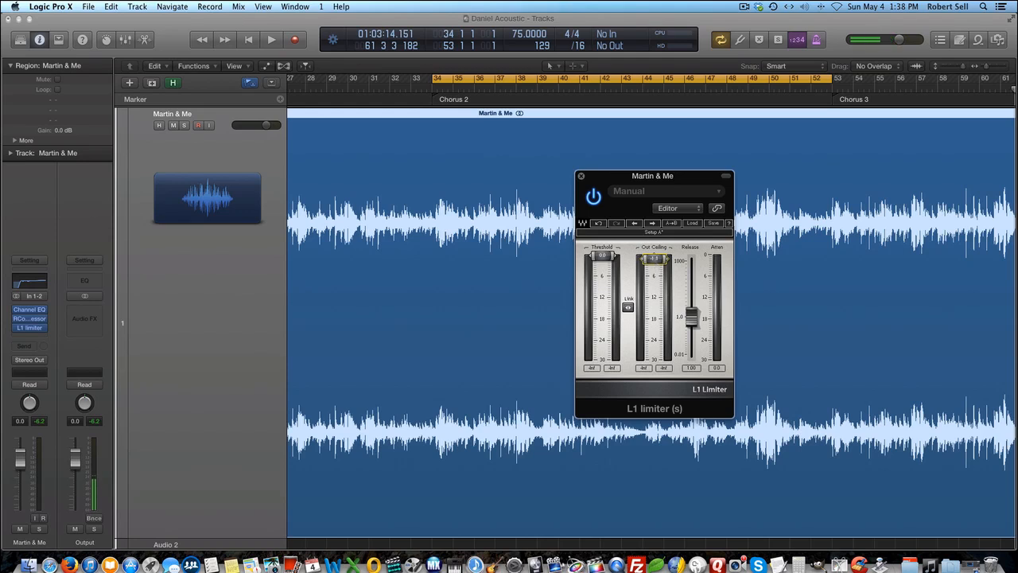
Set the L1 limiter's output ceiling to -1.0 and reposition its window over the waveform.
left_click_drag(654, 259, 654, 258)
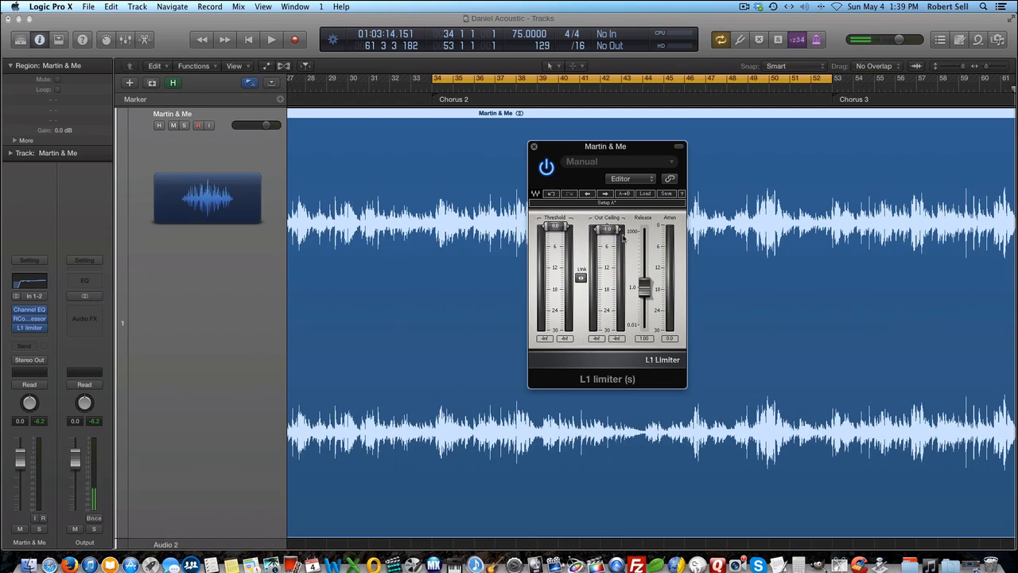
left_click_drag(575, 149, 613, 144)
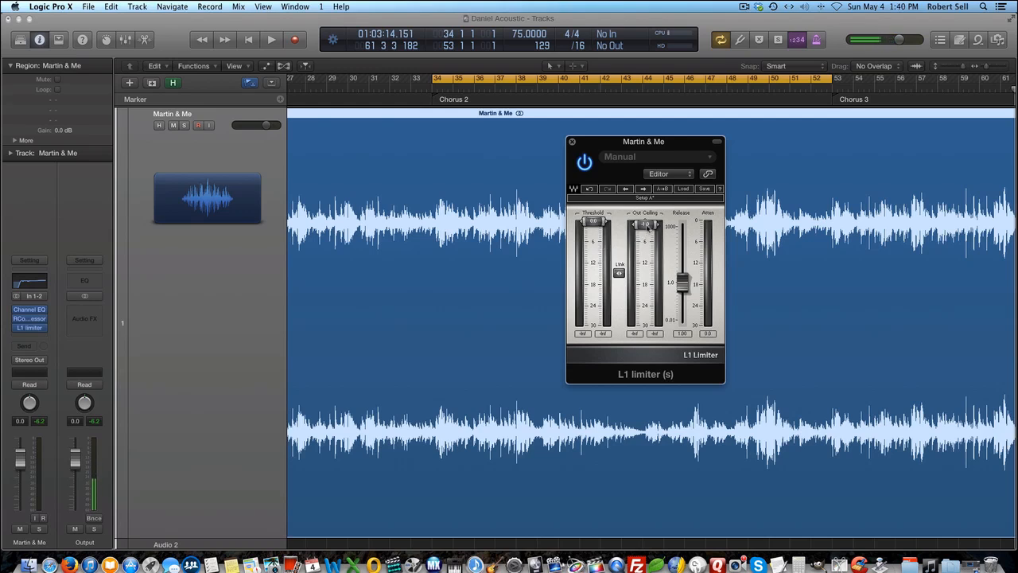
left_click_drag(617, 143, 645, 140)
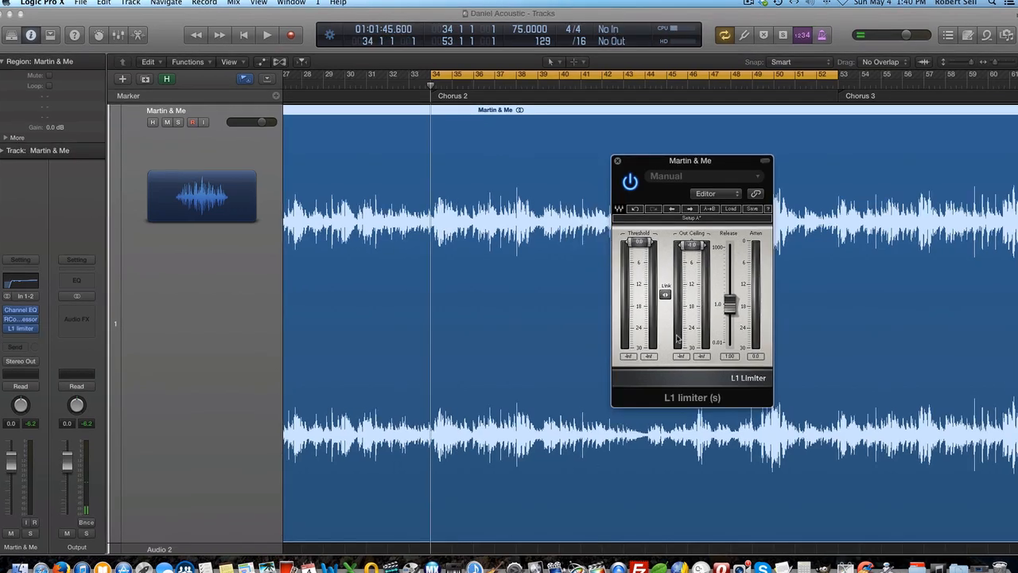
Lower the limiter's threshold to about -8 while the Chorus 2 cycle plays, and stop playback.
key("space")
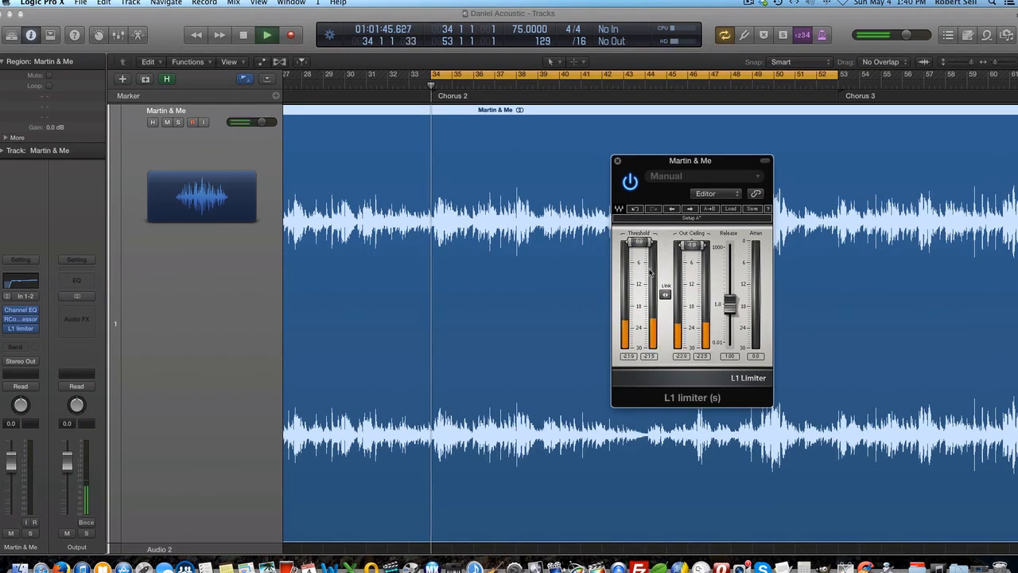
left_click_drag(638, 243, 638, 268)
left_click_drag(639, 269, 642, 274)
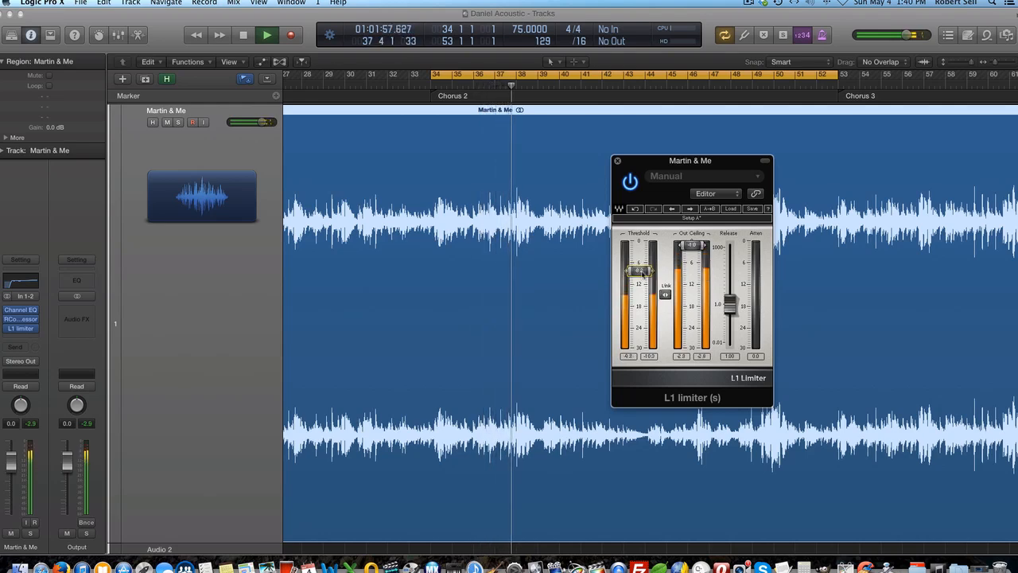
key("space")
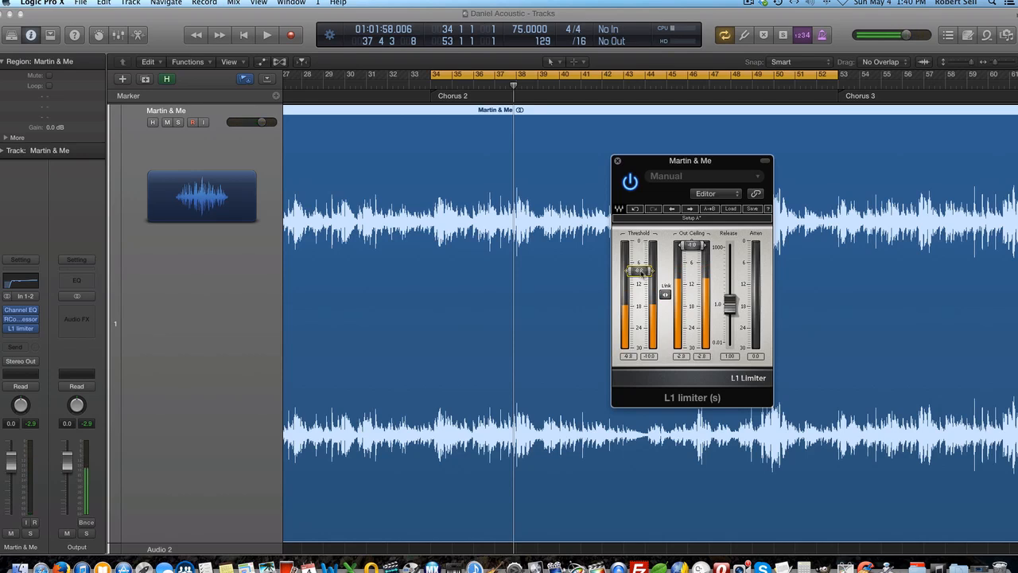
Turn off the cycle and play from around bar 45 into the louder passage before Chorus 3, keeping the limiter window clear of it.
left_click_drag(650, 160, 353, 187)
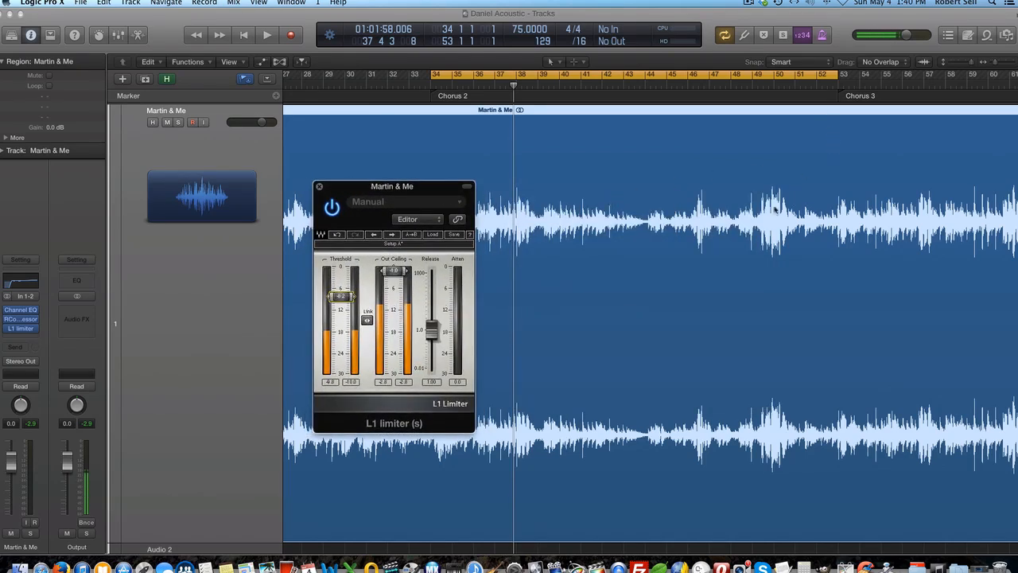
left_click(764, 77)
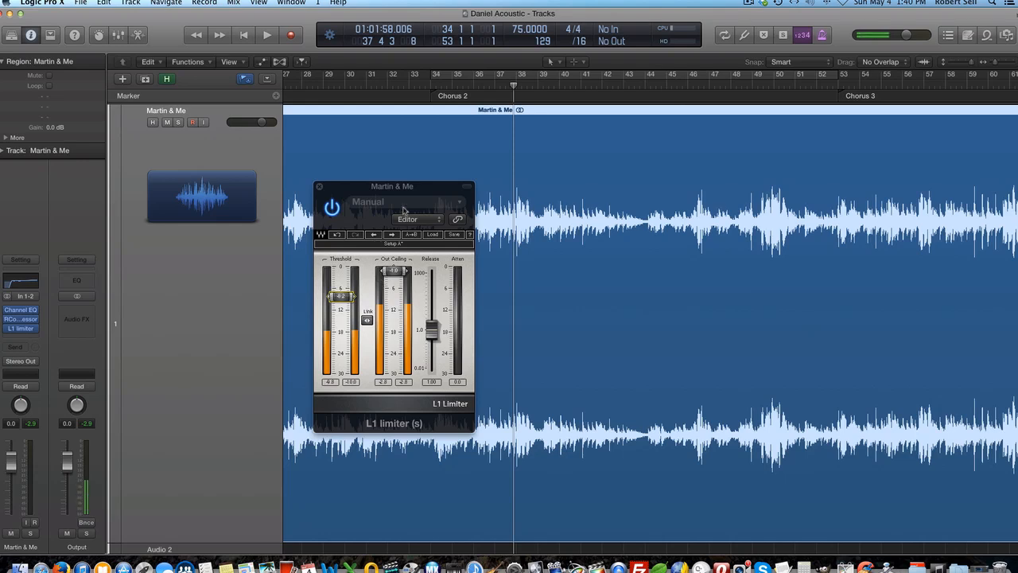
left_click(679, 90)
key("space")
left_click_drag(409, 192, 512, 182)
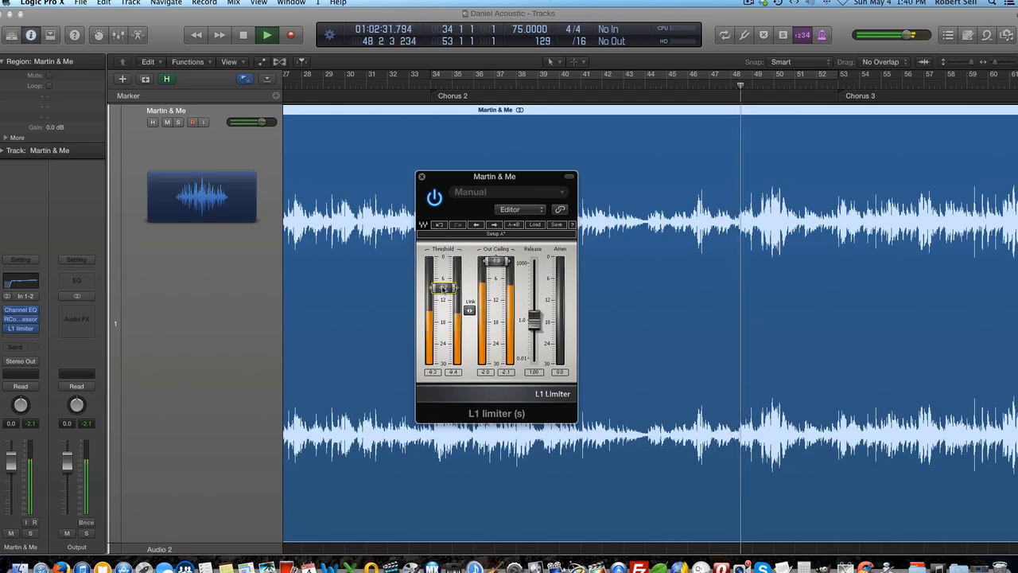
Fine-tune the limiter's threshold against the loud peaks around bars 48 to 50, and stop playback.
left_click_drag(443, 289, 443, 286)
left_click(855, 566)
left_click(676, 345)
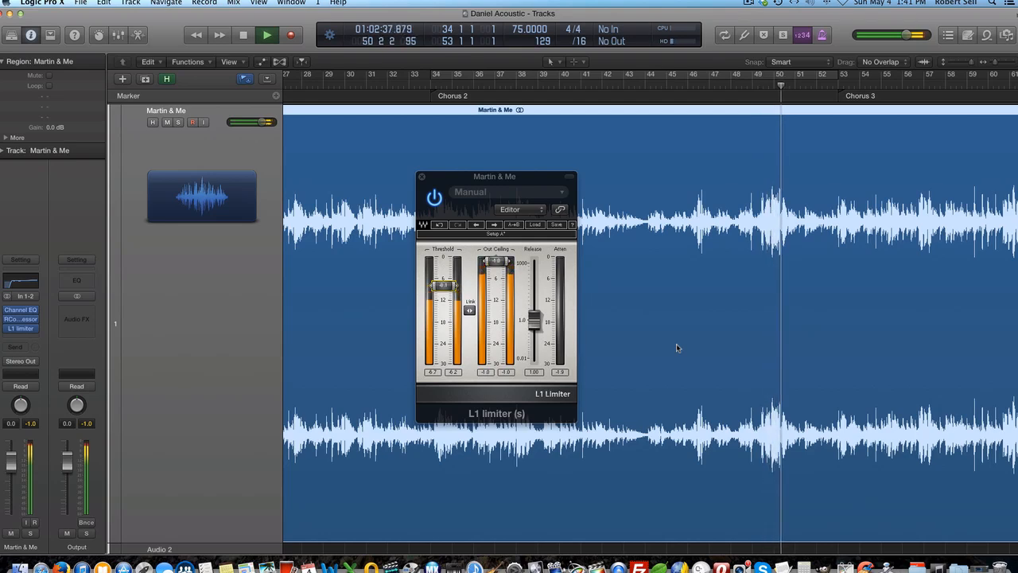
scroll(688, 346, "right", 5)
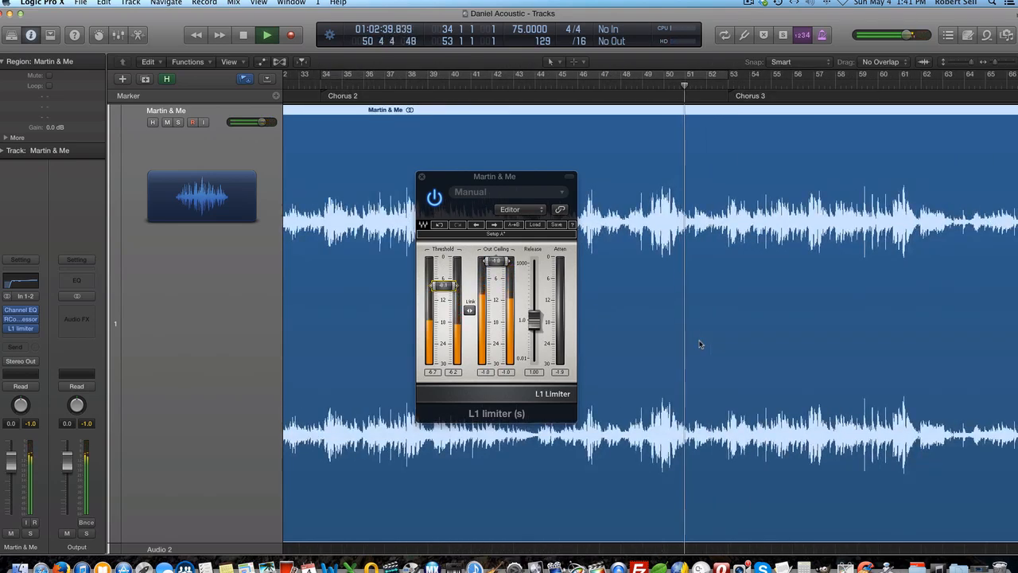
key("space")
left_click_drag(445, 284, 445, 288)
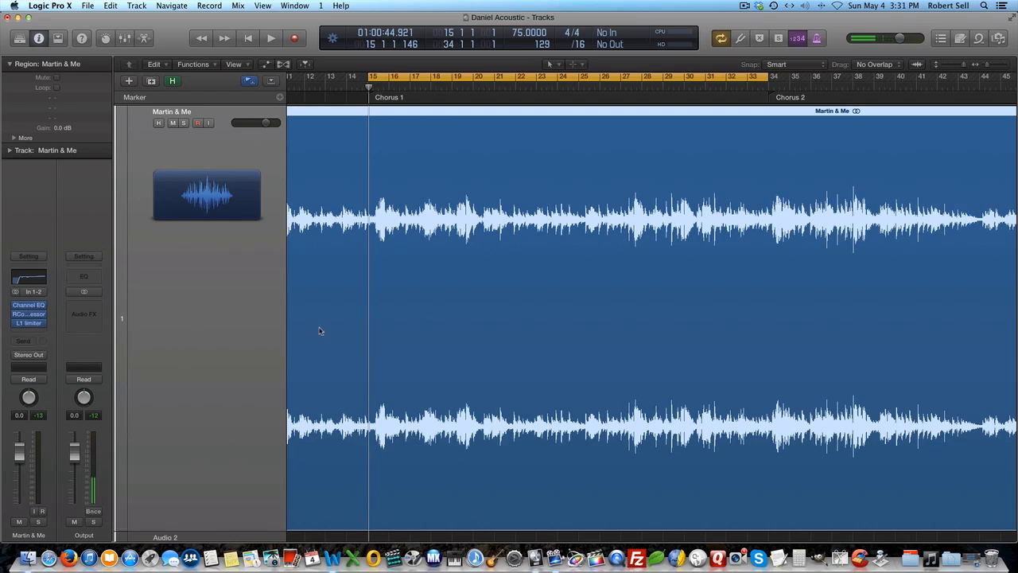
Bypass the Channel EQ, RCompressor and L1 limiter, and audition the unprocessed guitar at the start of the Chorus 1 cycle.
scroll(318, 336, "right", 1)
left_click(16, 306)
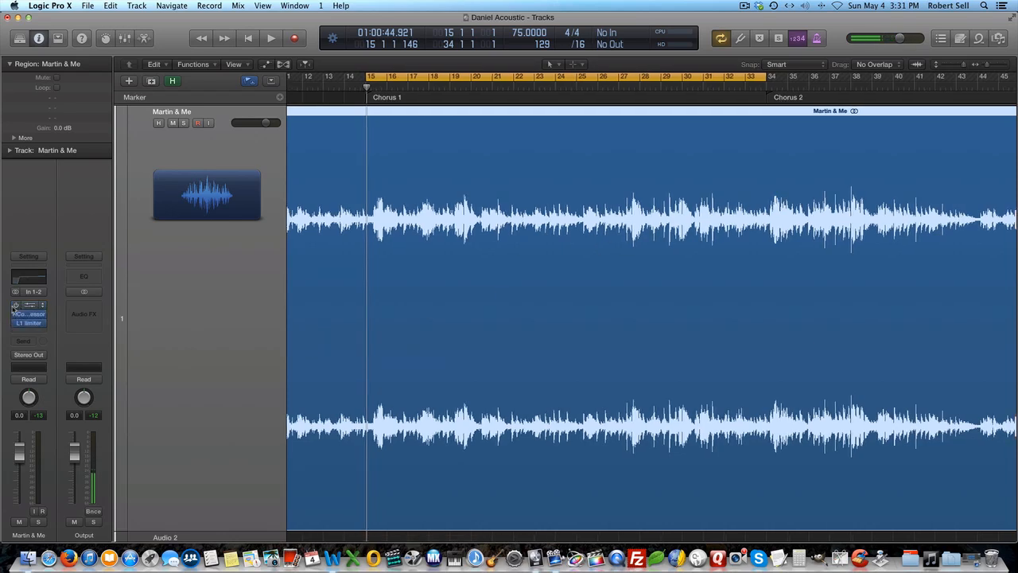
left_click(17, 314)
left_click(16, 323)
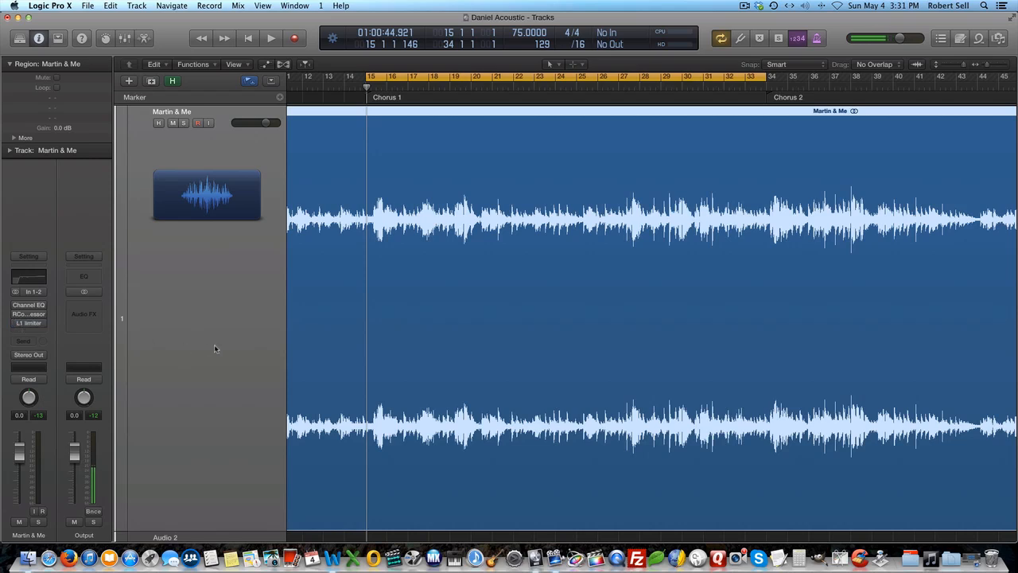
key("space")
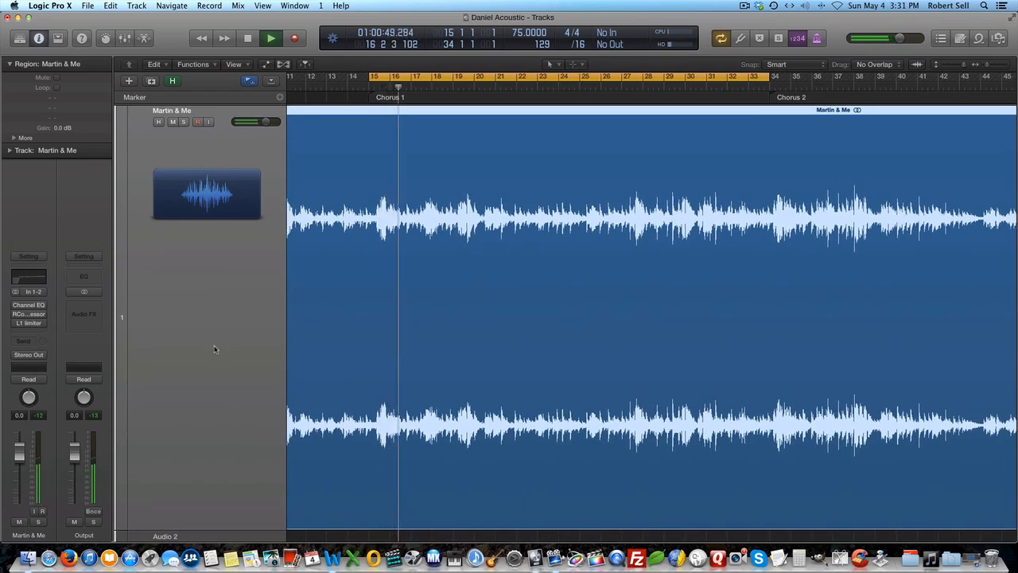
key("space")
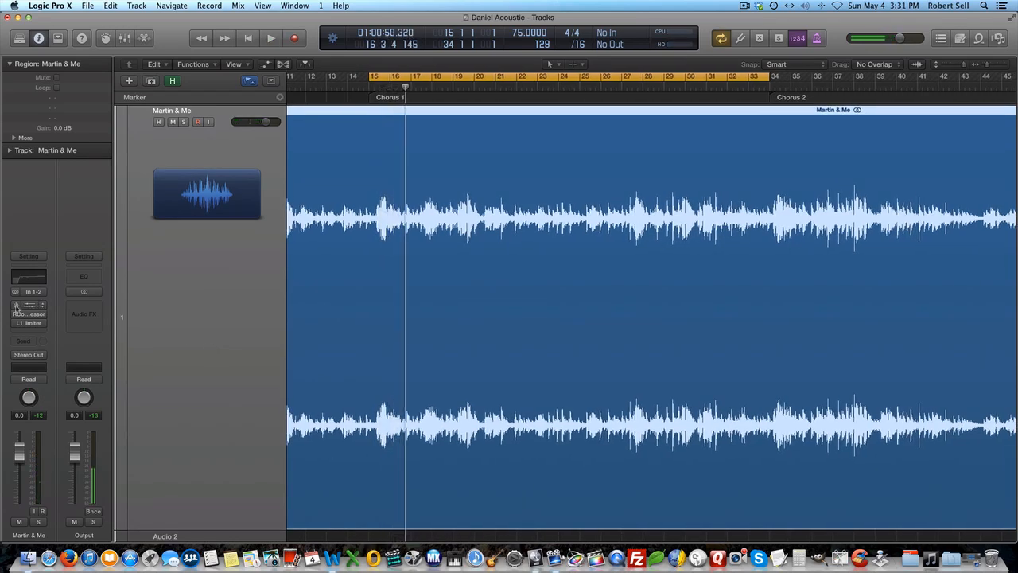
Re-enable the Channel EQ, RCompressor and L1 limiter, and audition the Chorus 1 cycle with all processing for comparison.
left_click(15, 315)
left_click(15, 324)
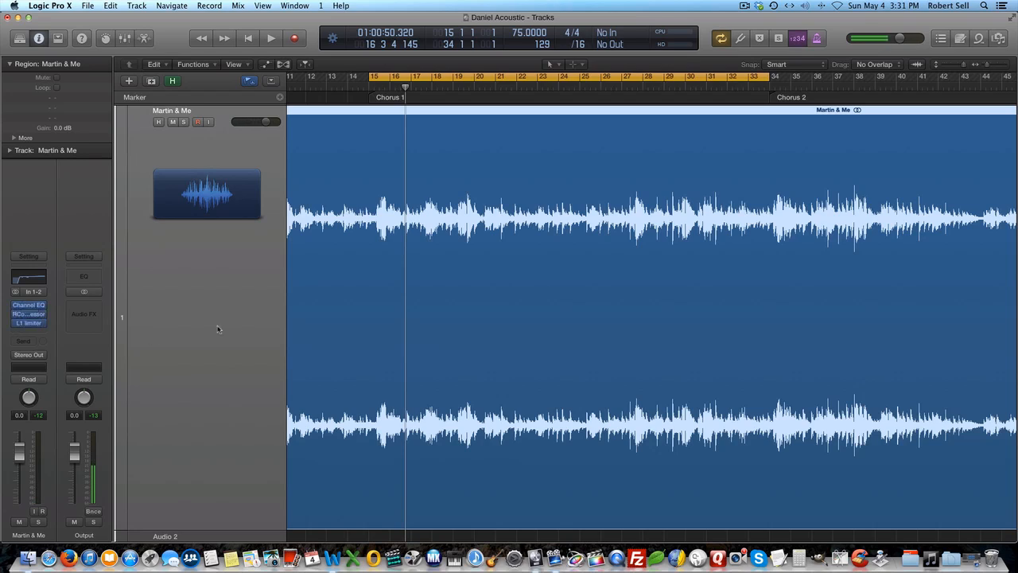
key("space")
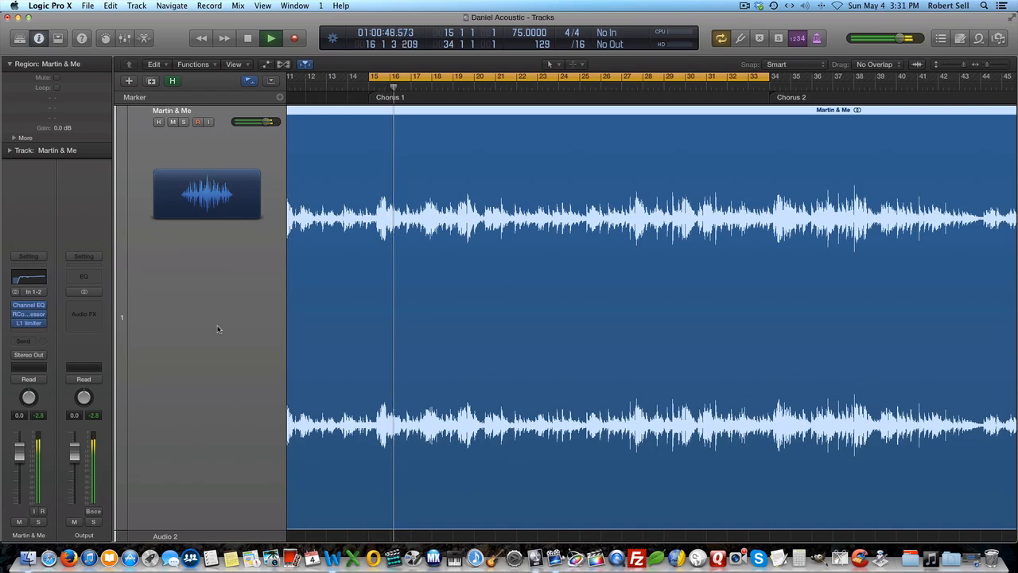
key("space")
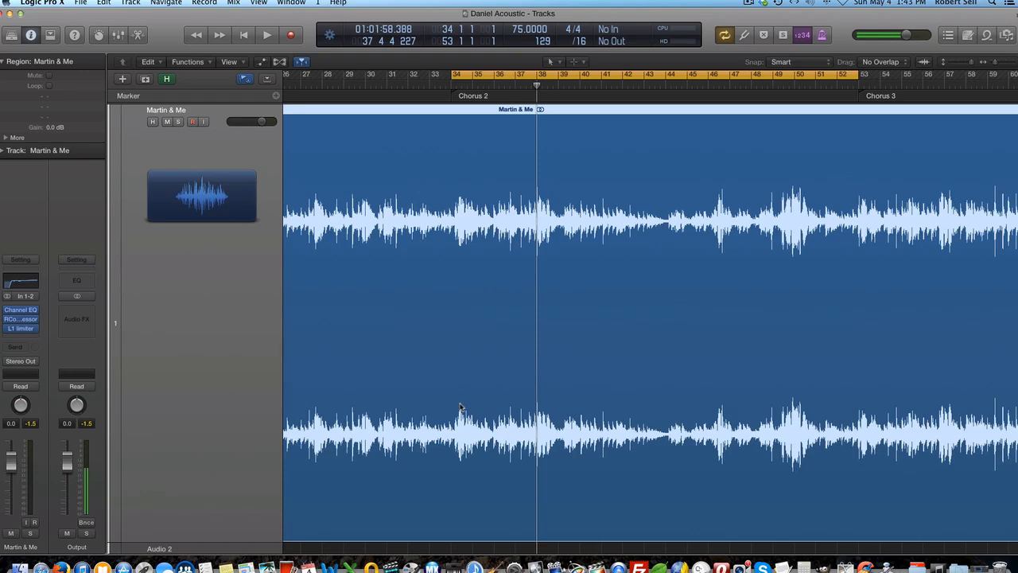
Insert the stereo Stereo Spread imaging plug-in between the Channel EQ and the RCompressor.
left_click(16, 338)
mouse_move(81, 410)
mouse_move(178, 433)
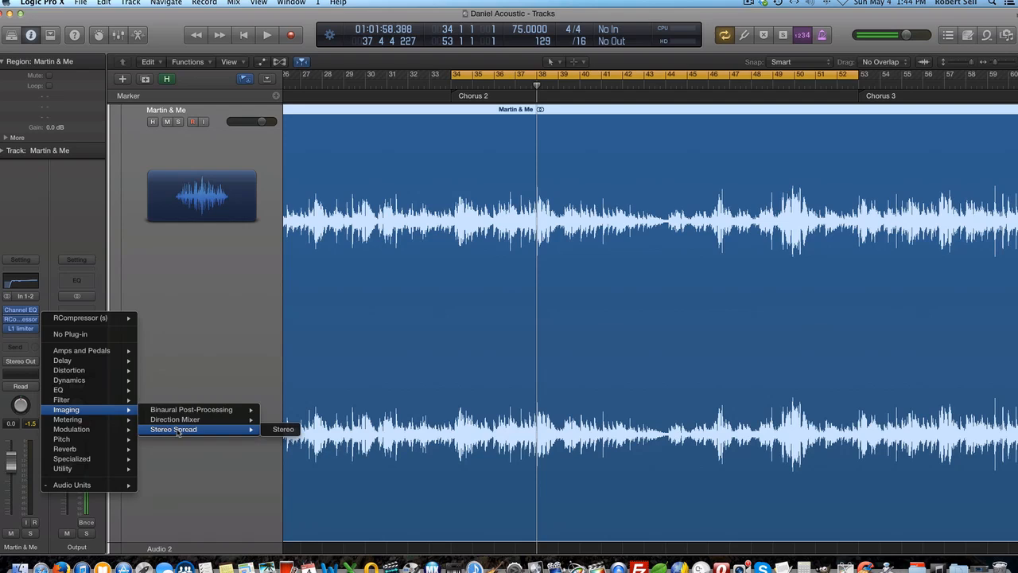
left_click(282, 429)
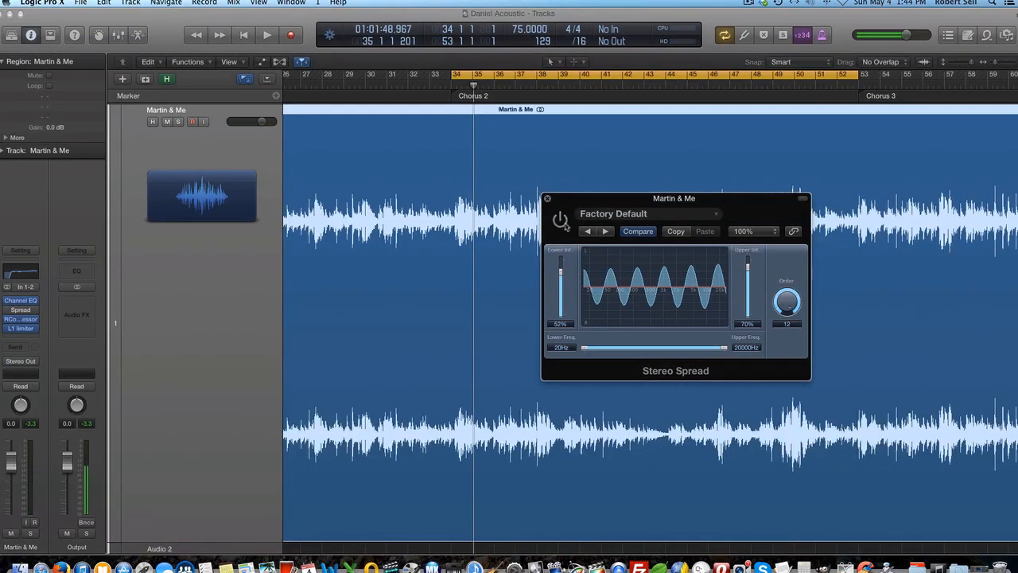
Toggle the Stereo Spread on and off while the start of the Chorus 2 cycle plays to compare the stereo width.
left_click(561, 221)
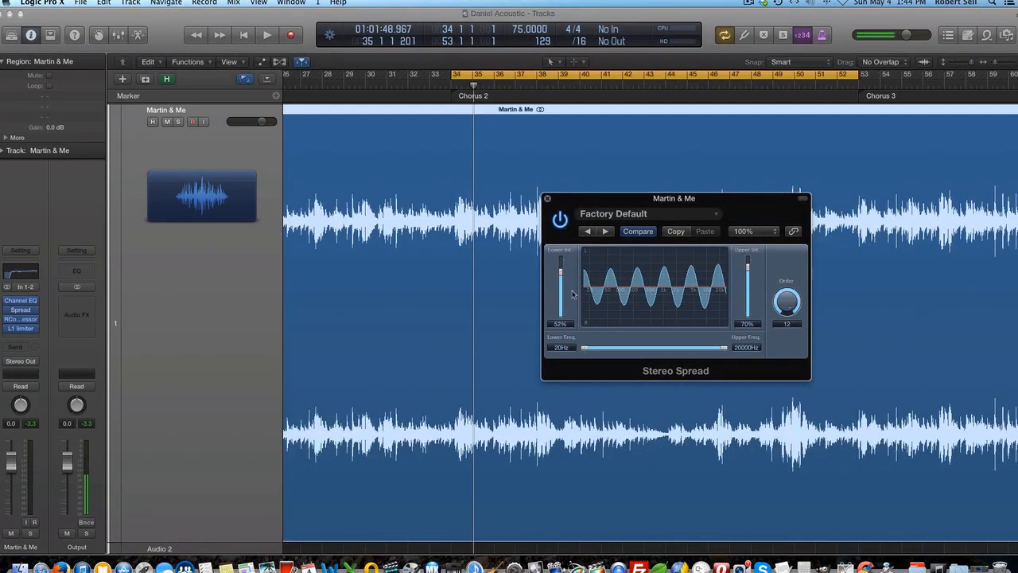
left_click(563, 222)
key("space")
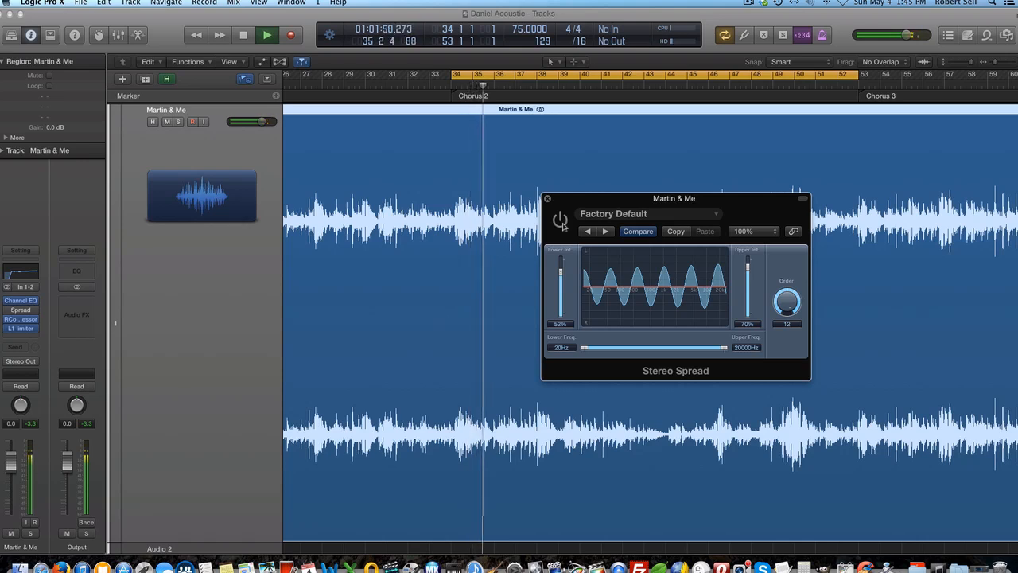
left_click(561, 221)
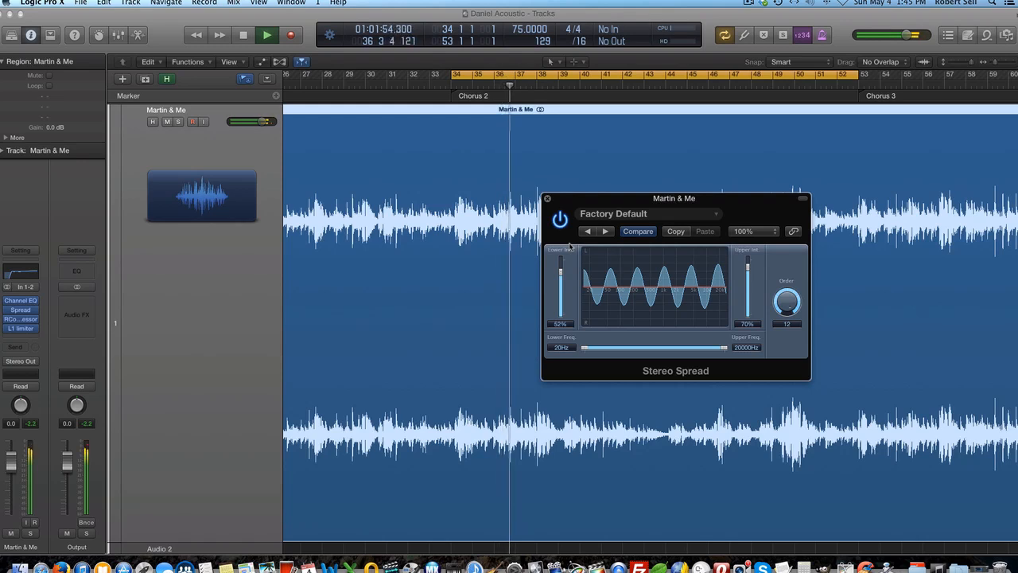
left_click(561, 221)
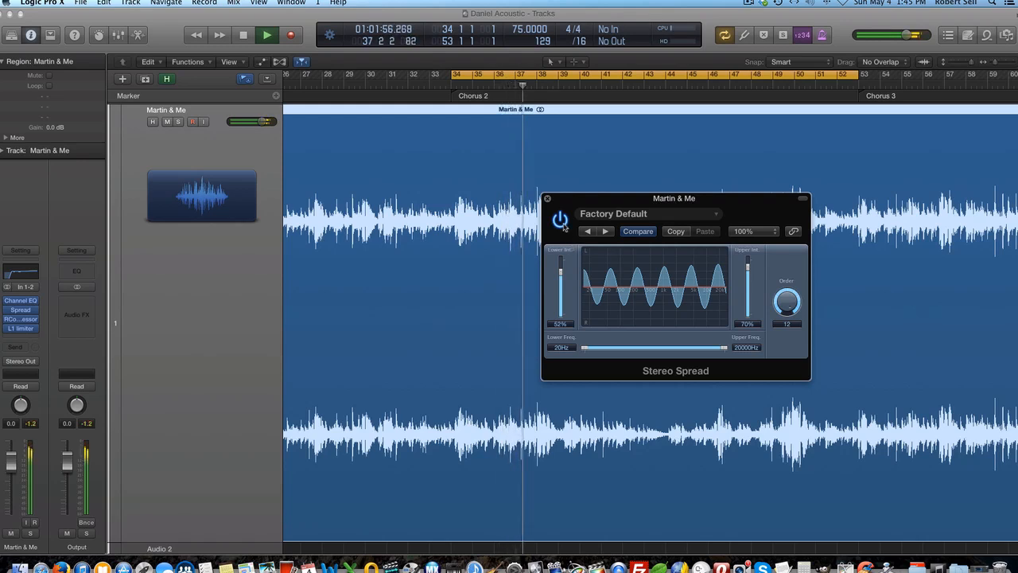
key("space")
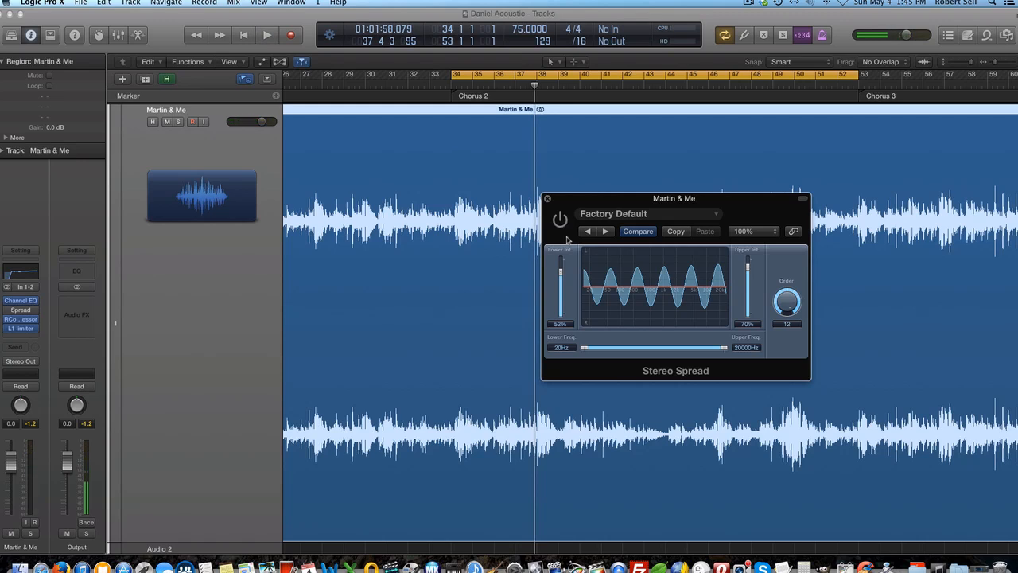
Move the Stereo Spread window up and replay the cycle from bypassed to active and back, leaving the effect bypassed.
left_click_drag(612, 207, 633, 154)
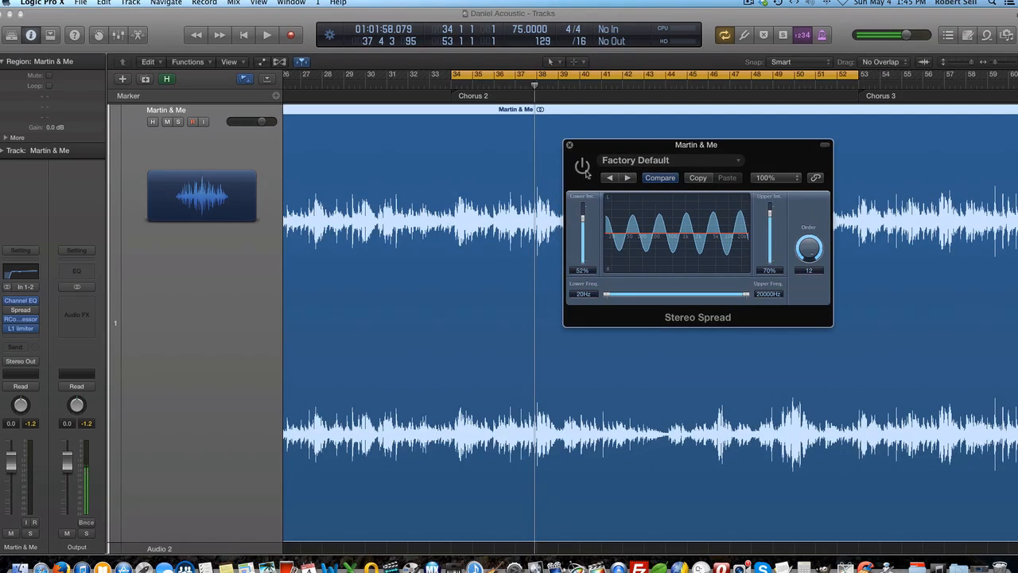
key("space")
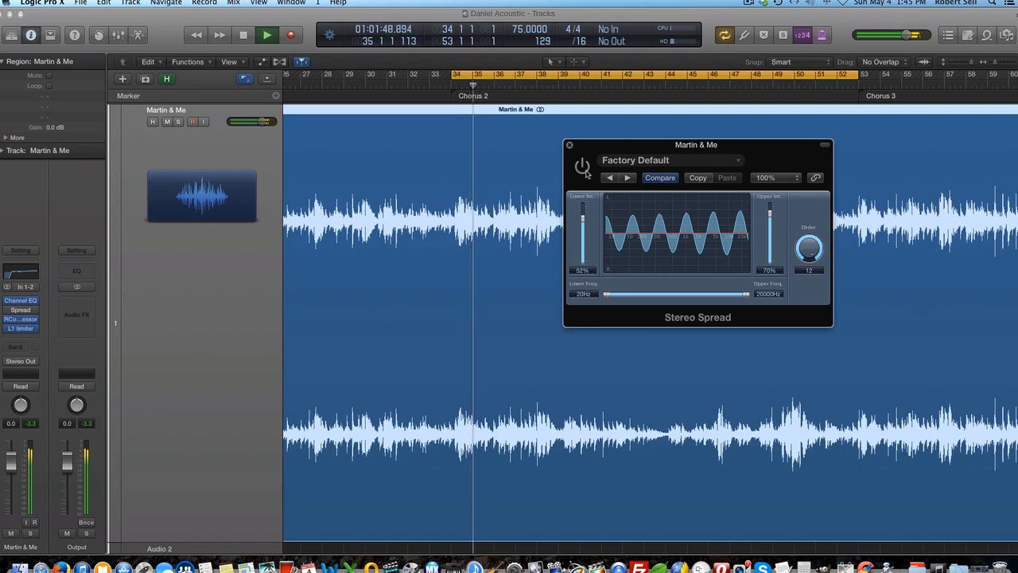
left_click(584, 169)
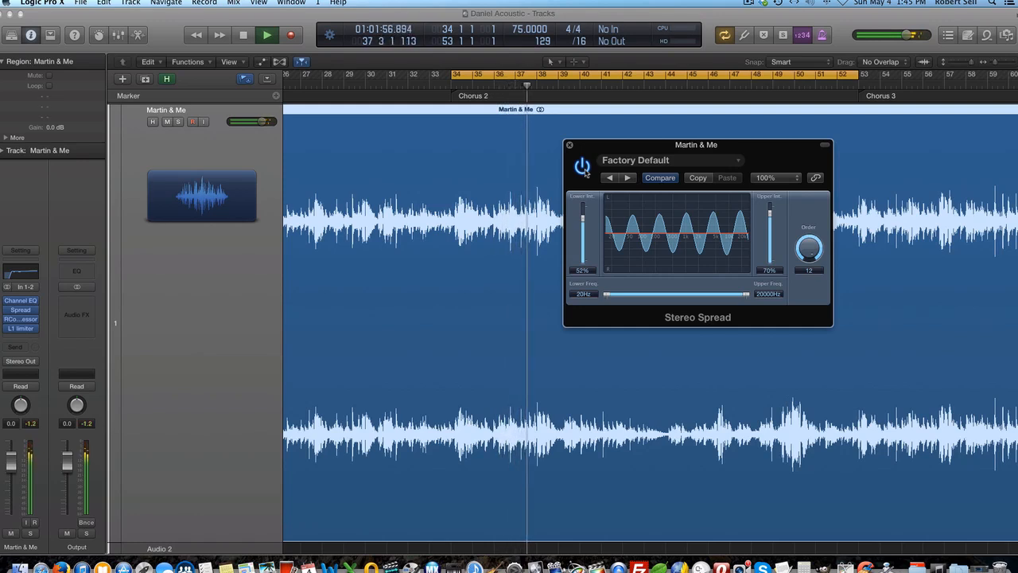
left_click(583, 167)
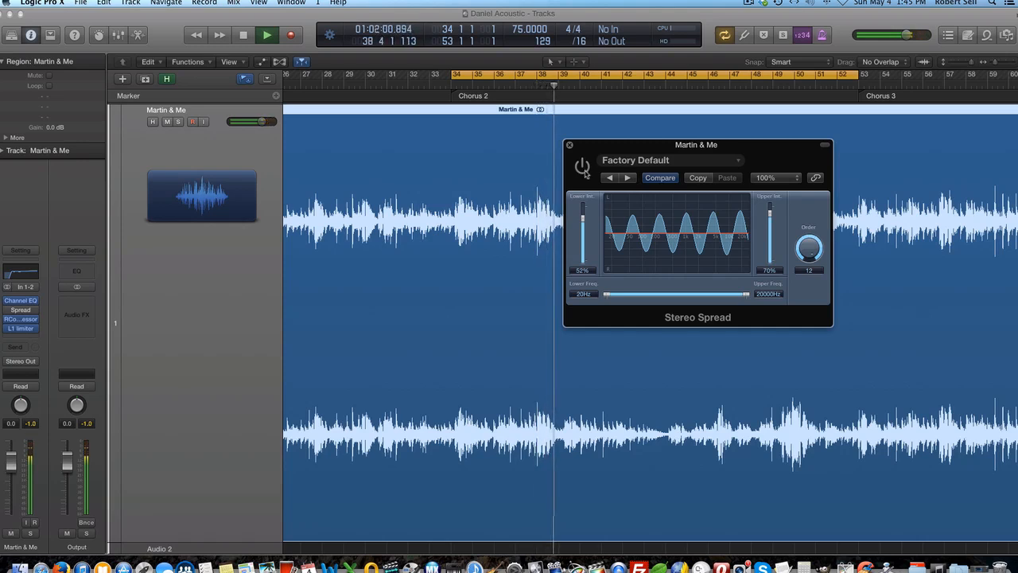
key("space")
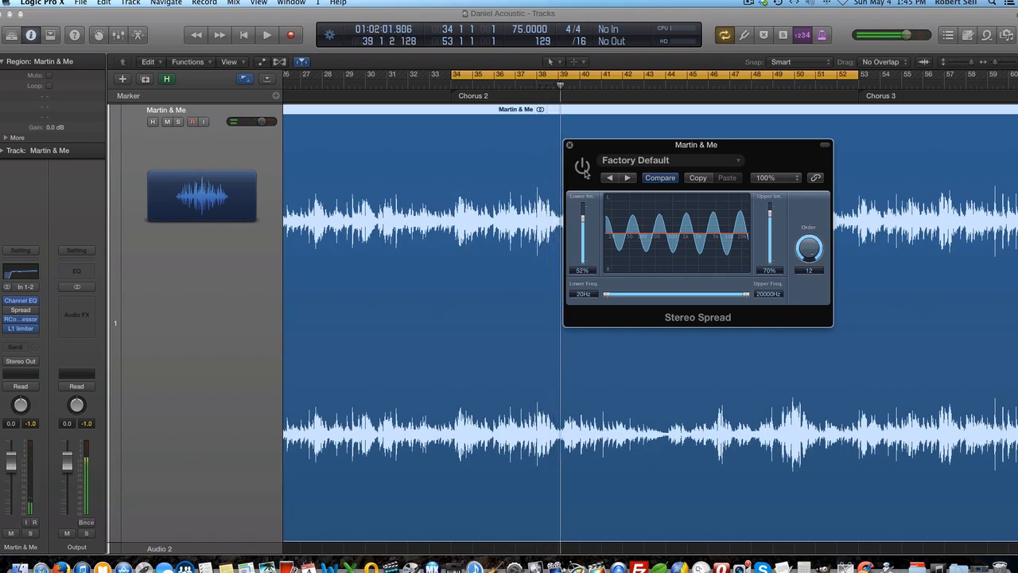